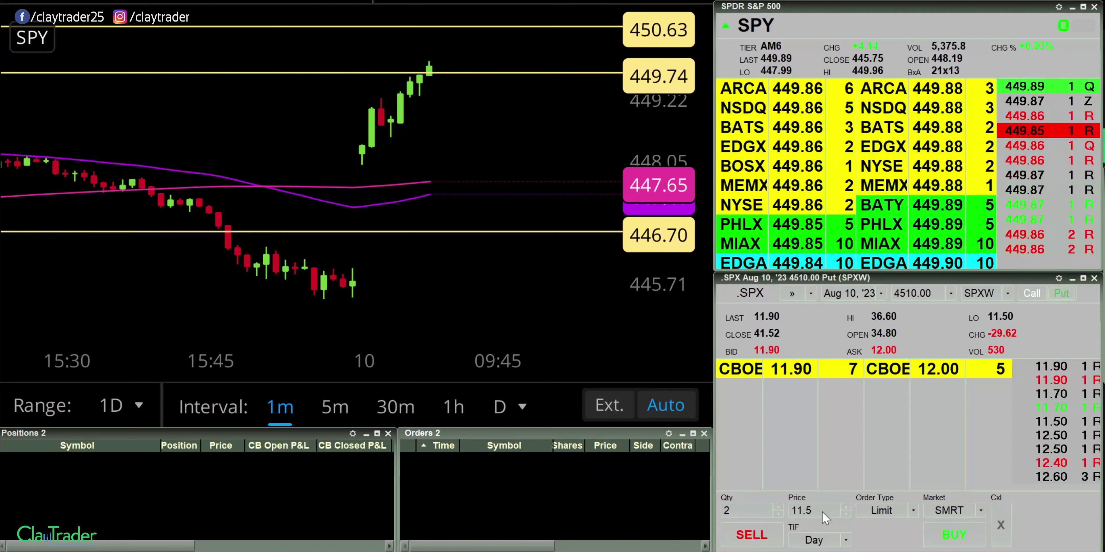
Step: Submit a limit buy order for 2 of the SPX Aug 10 4510 puts at 10.5
key(BackSpace)
key(BackSpace)
key(BackSpace)
key(BackSpace)
text(10.5)
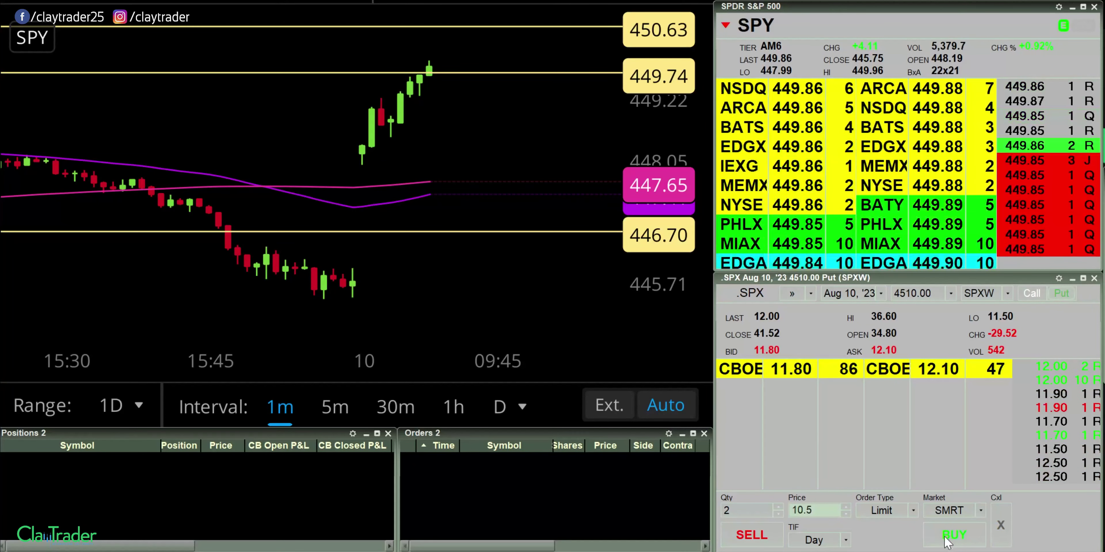
click(946, 541)
Step: Submit a limit sell order for the 2 SPX 4510 puts at 11.8
click(798, 509)
key(BackSpace)
key(BackSpace)
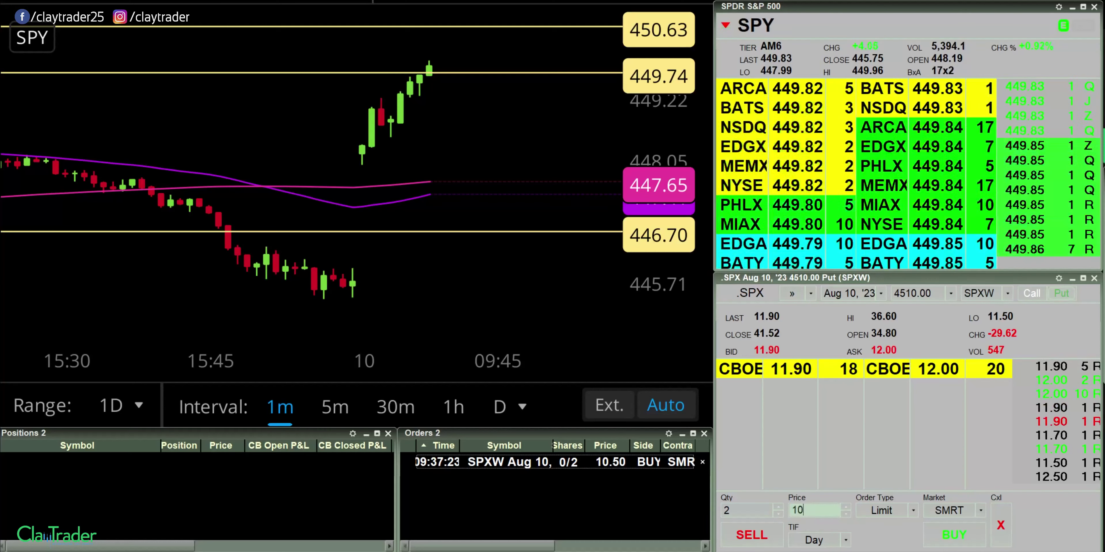
text(8)
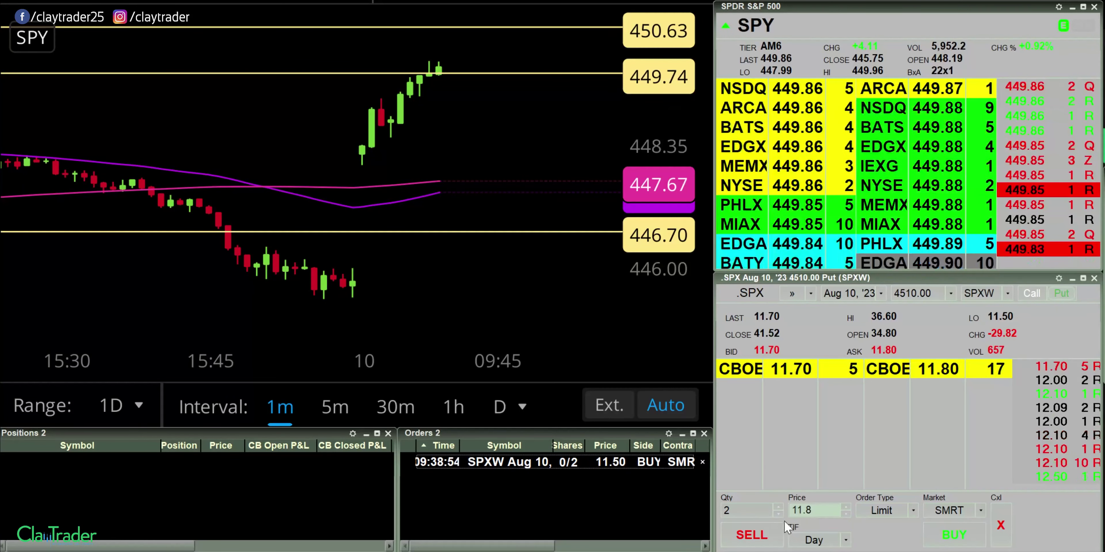
click(765, 541)
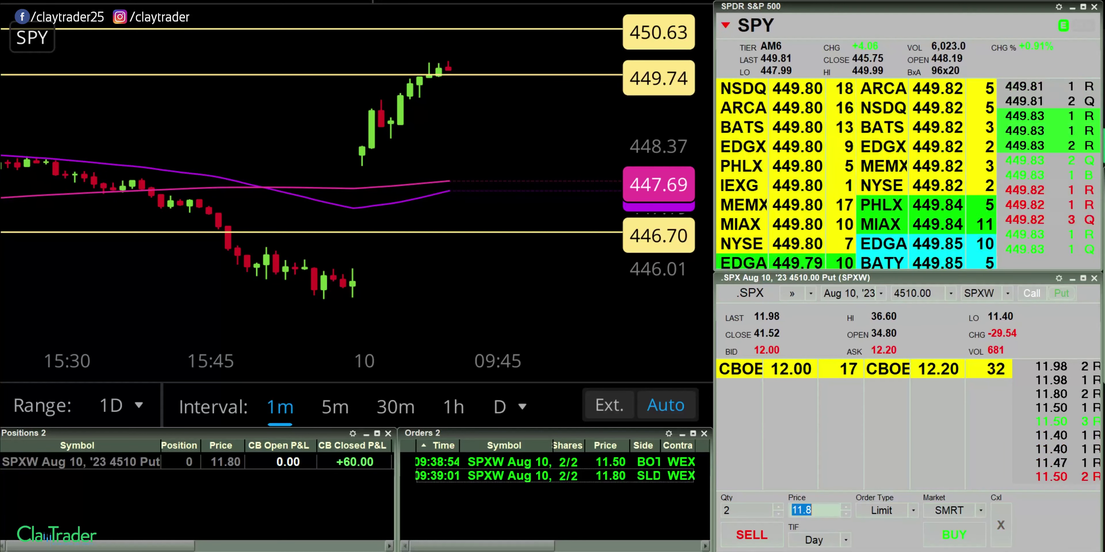
Step: Submit a limit buy order for 2 SPX 4510 puts at 10.2
click(822, 513)
text(10.2)
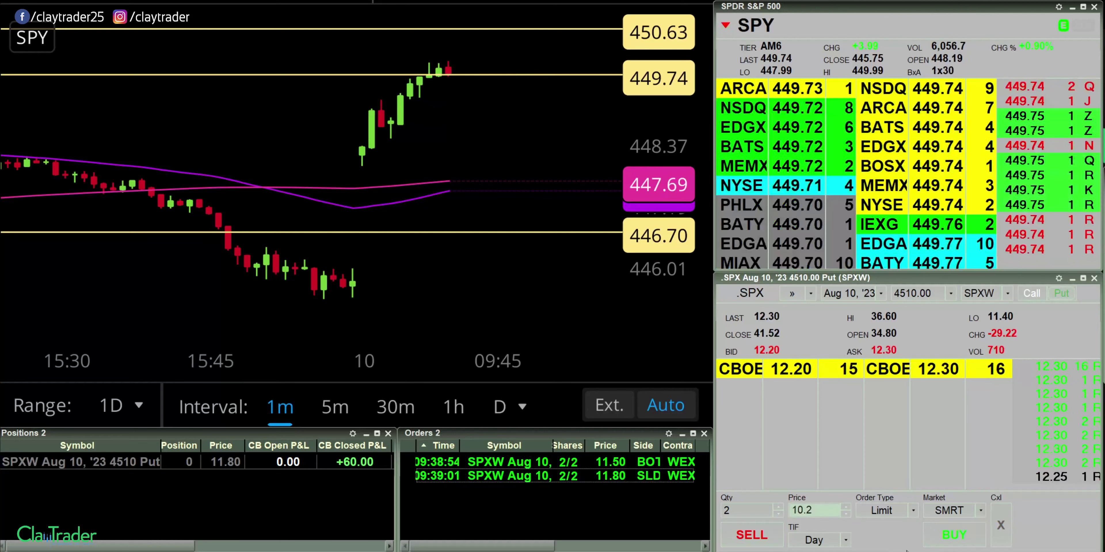
click(952, 536)
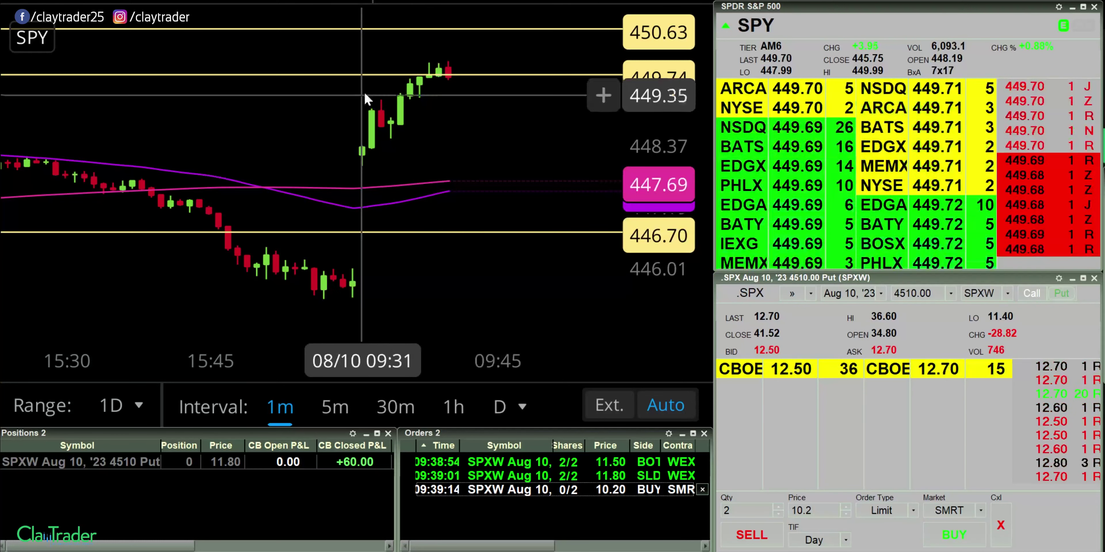
Step: Submit a limit buy order for 2 SPX 4510 puts at 9.2
mouse_move(21, 284)
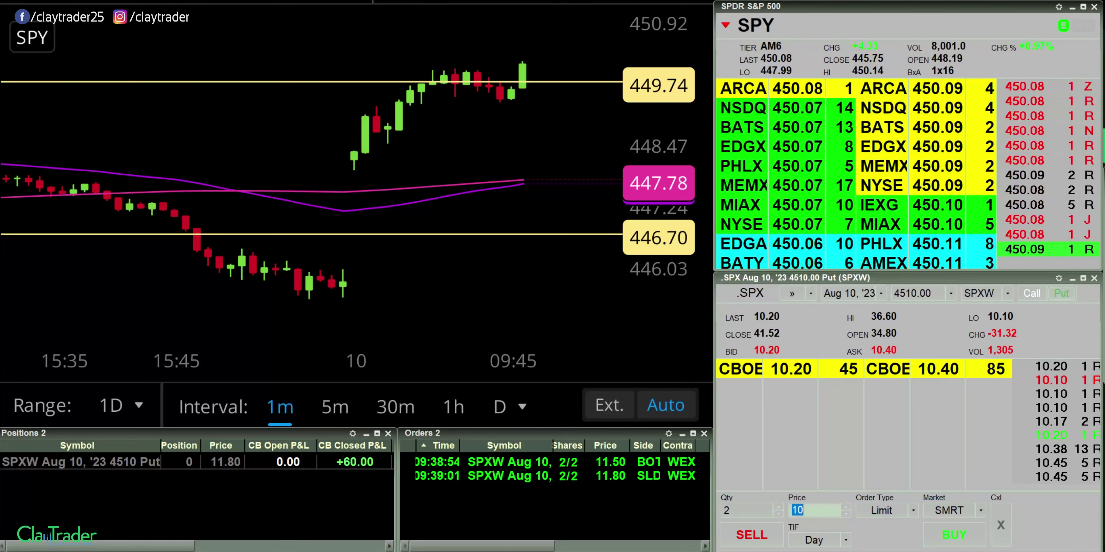
text(9.5)
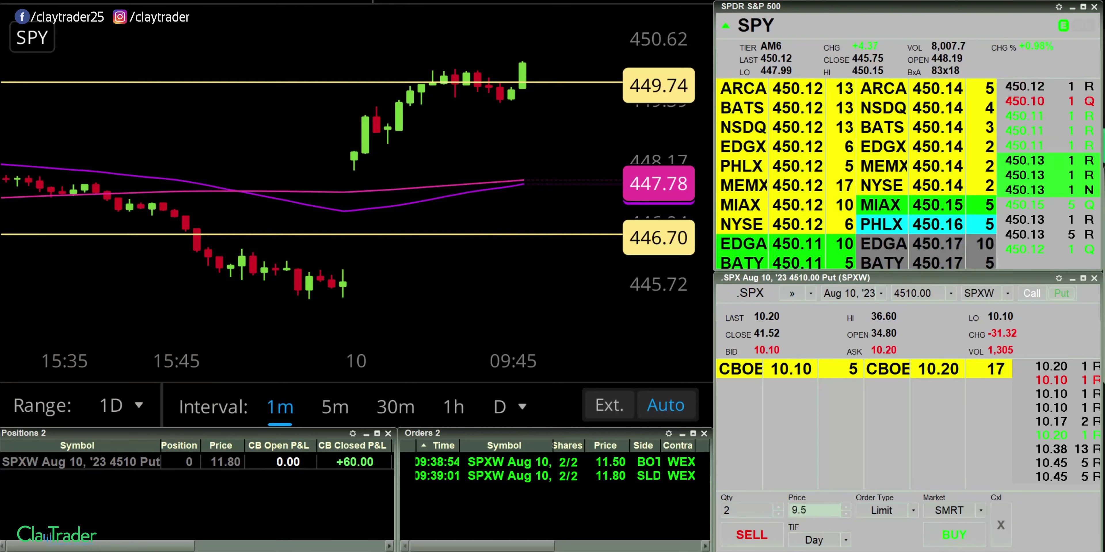
click(982, 541)
Step: Submit a limit sell order for the 2 SPX 4510 puts at 9.5
click(819, 503)
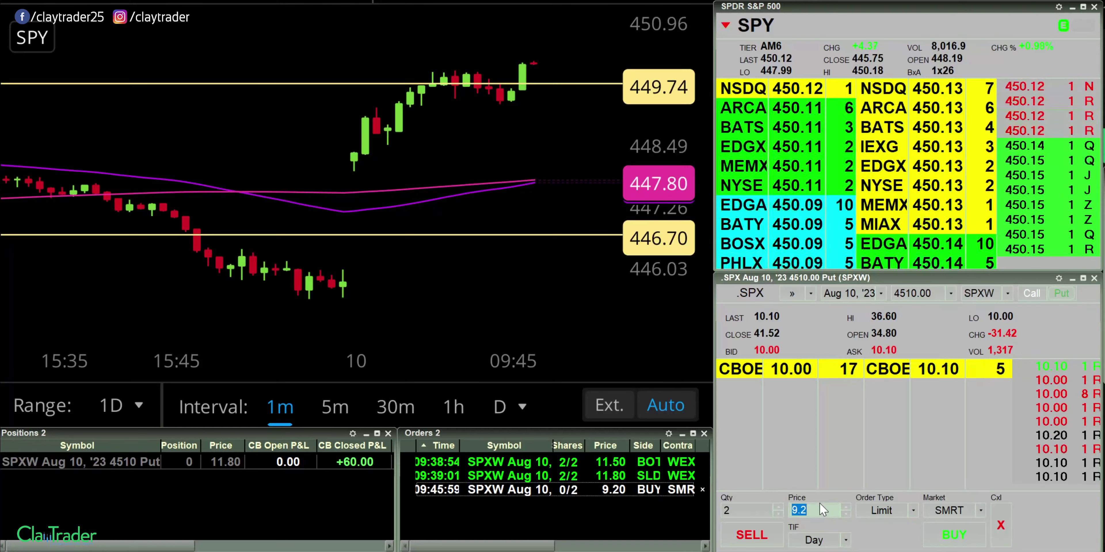
text(9.5)
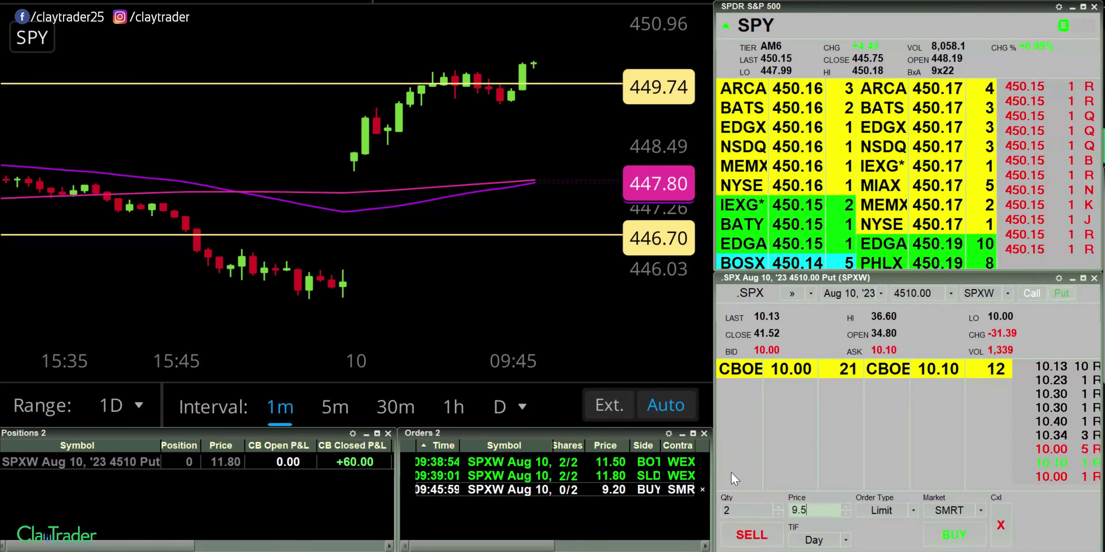
click(748, 536)
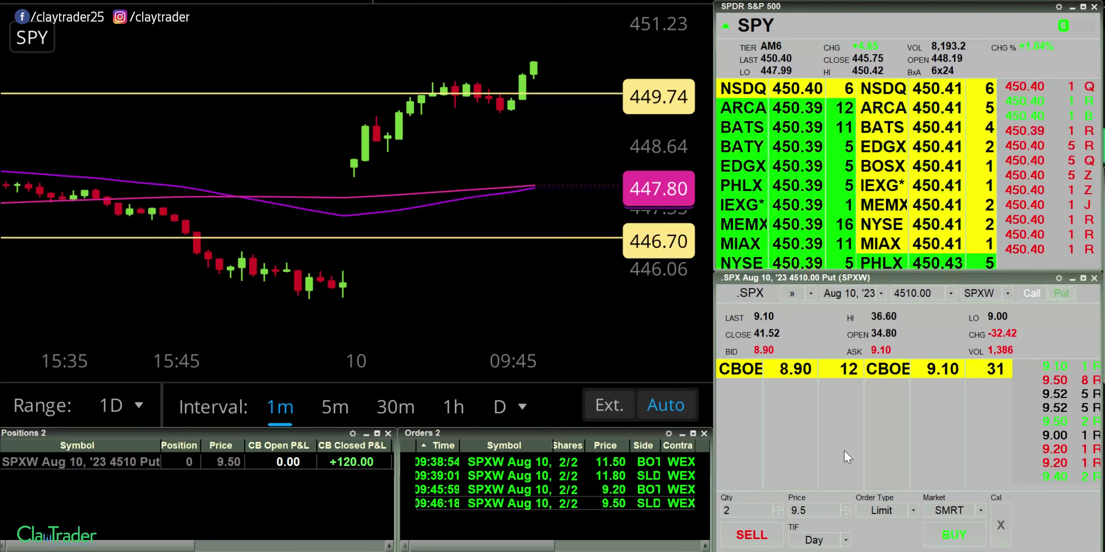
Step: Submit a limit buy order for 2 SPX 4510 puts at 7.7, and set the order ticket's price to 8
click(829, 507)
text(7)
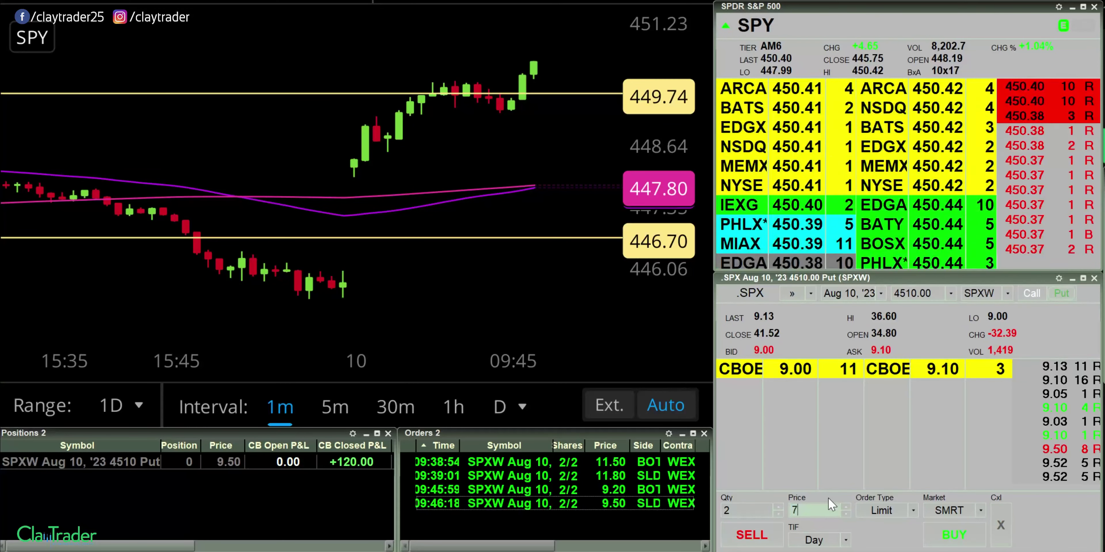
text(.7)
click(947, 539)
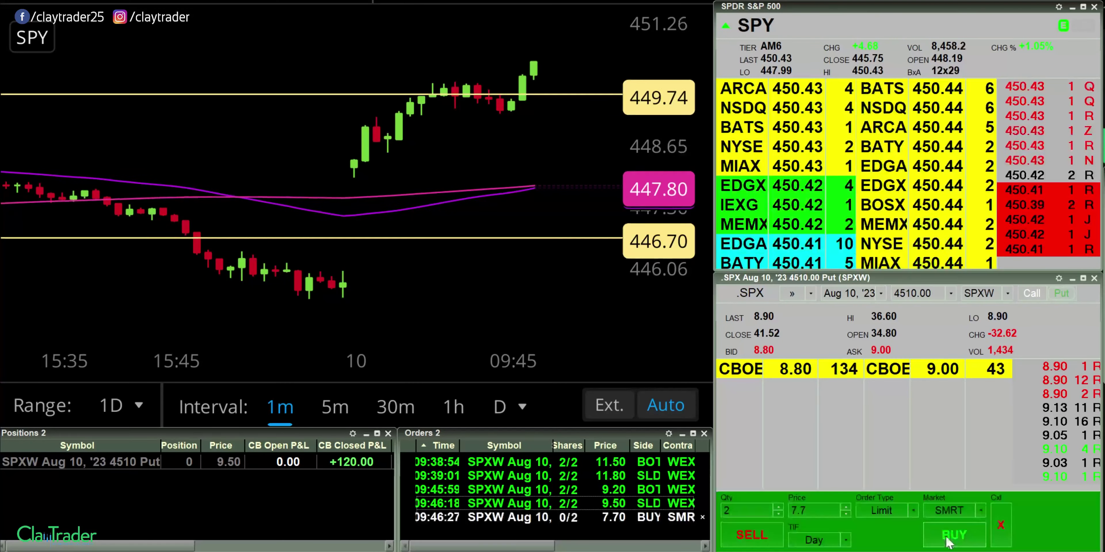
text(8)
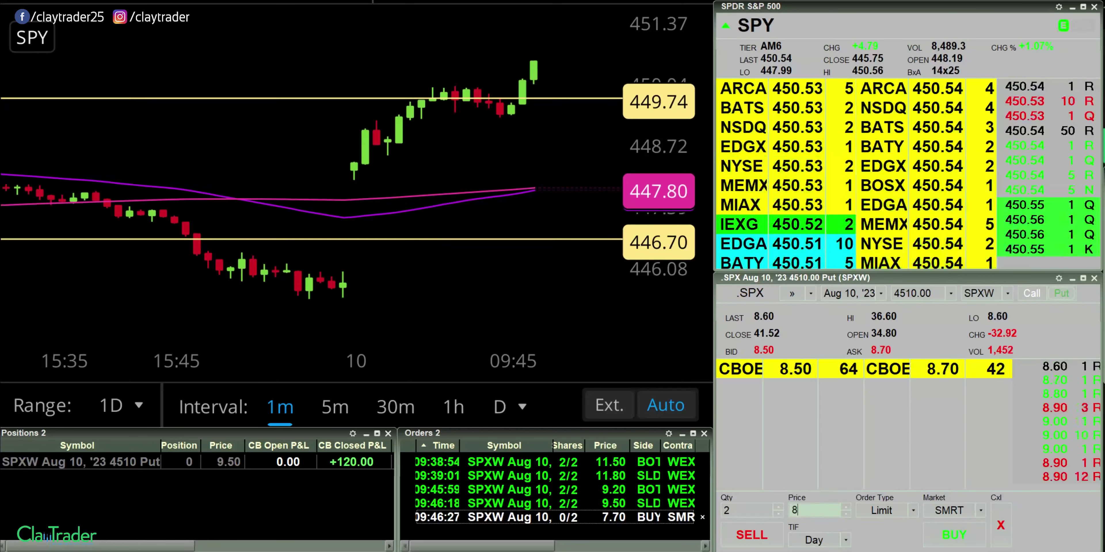
Step: Replace the open 7.70 buy order with a limit buy at 7.2, and set the order ticket's price to 7.5
click(702, 518)
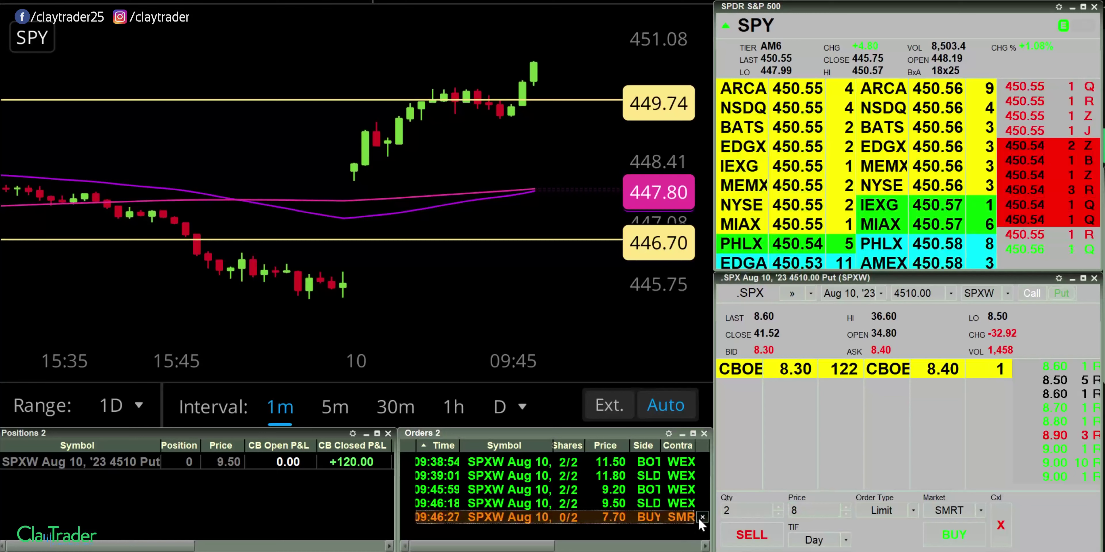
double_click(817, 510)
text(7.2)
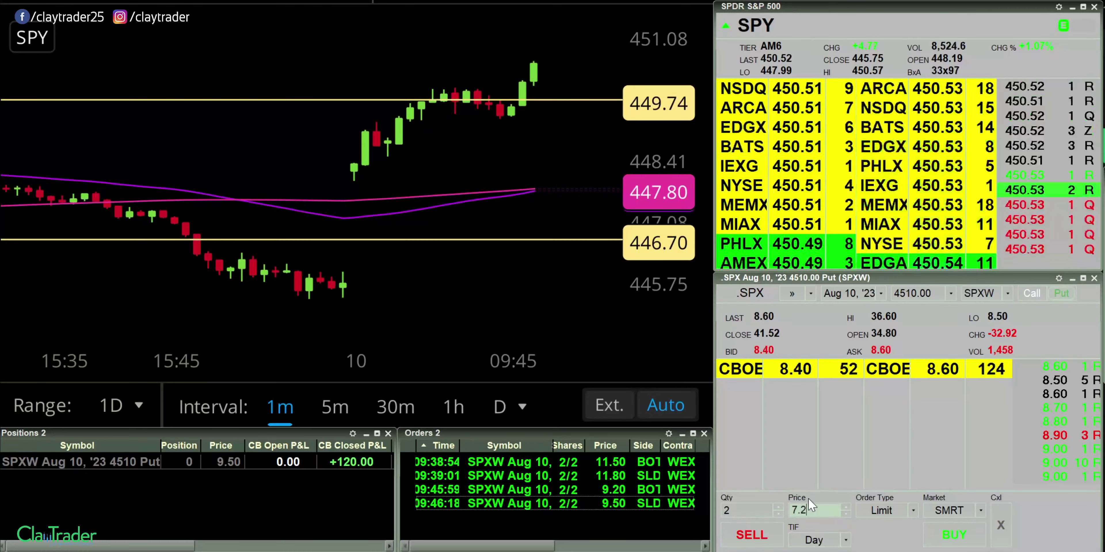
click(953, 535)
double_click(806, 512)
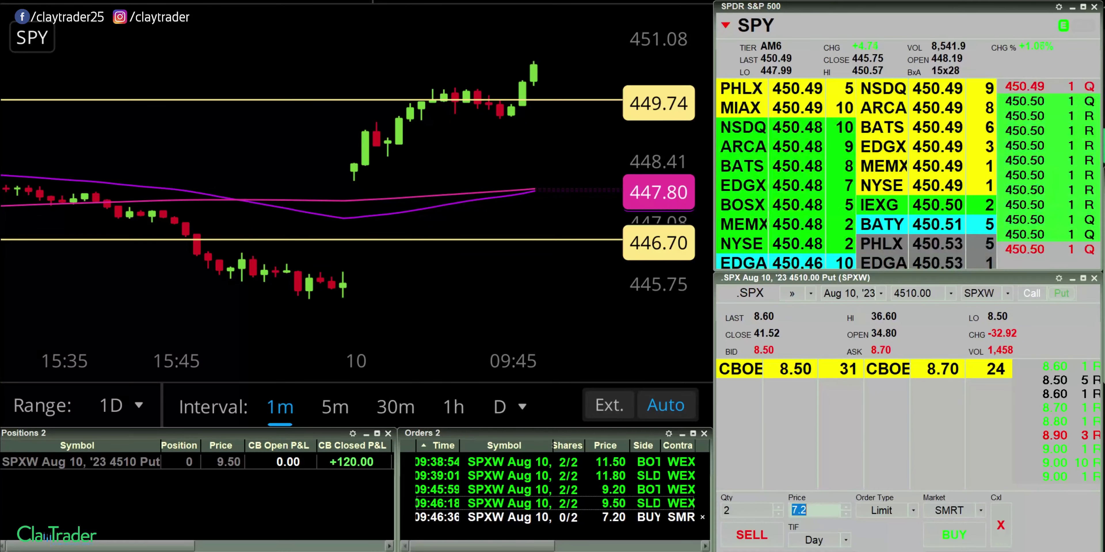
text(7.5)
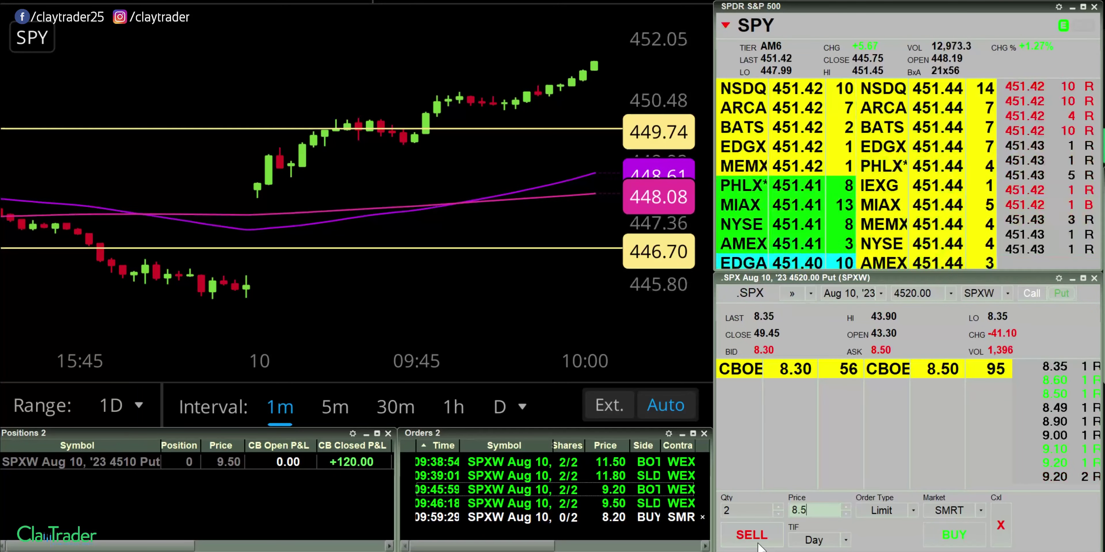
Step: Replace the open 8.20 buy order with a limit buy of 2 SPX 4520 puts at 7.7, and set the ticket's price to 8
click(700, 518)
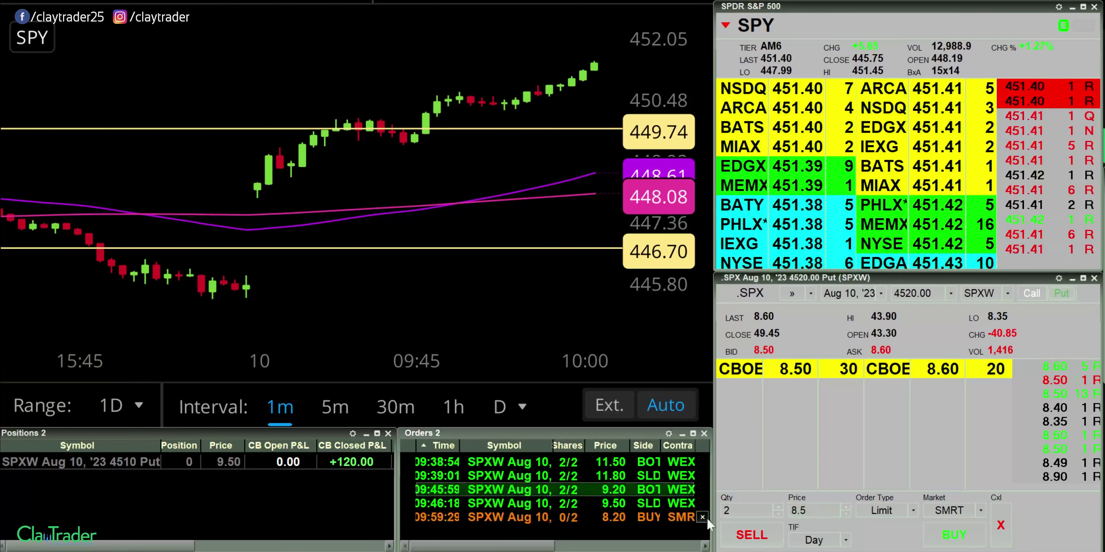
click(825, 515)
text(7.7)
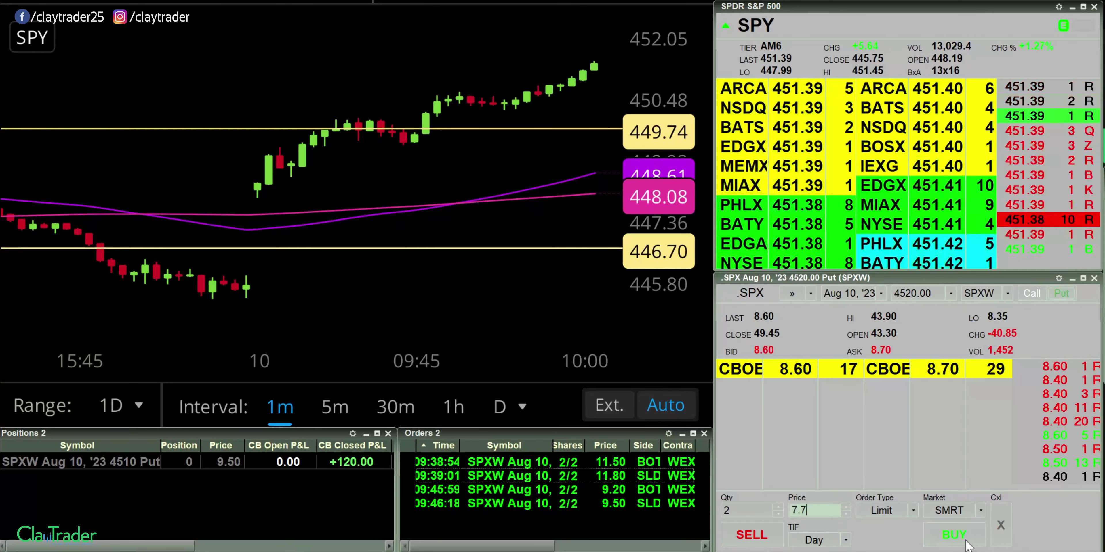
key(Return)
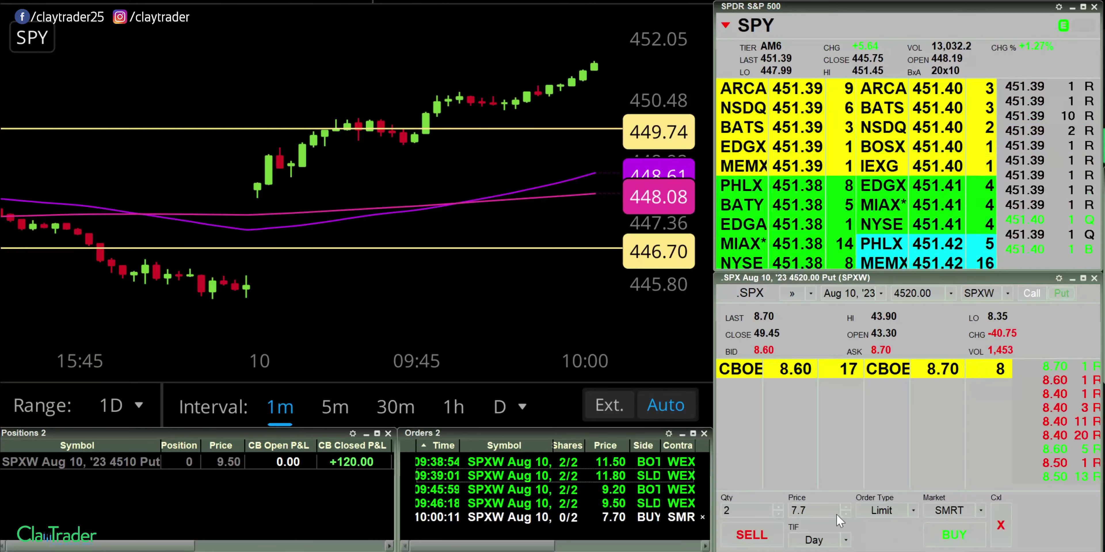
text(8)
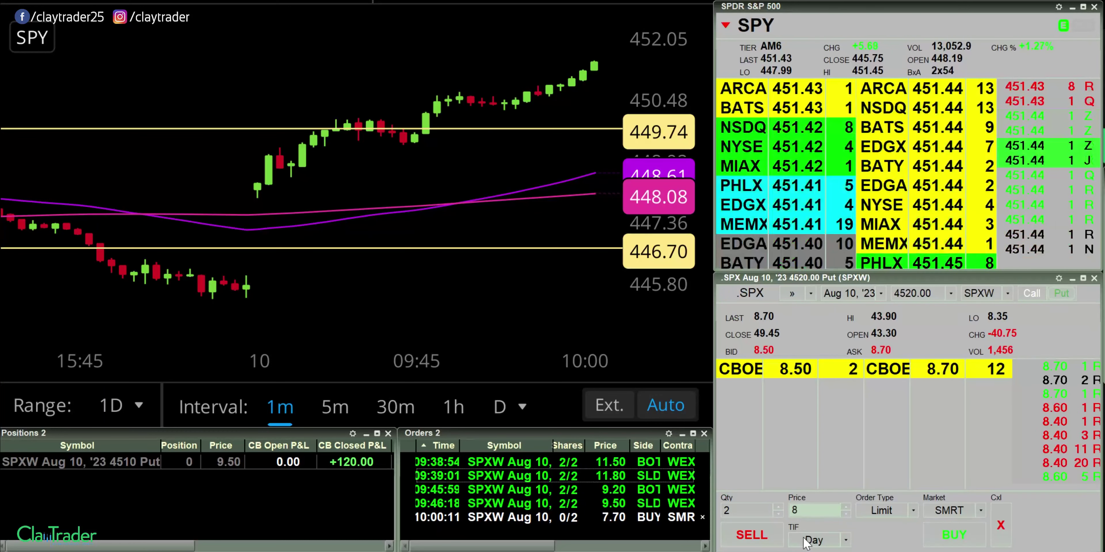
Step: Replace the open 7.70 buy order on the 4520 put with a limit buy at 7.5, and set the ticket's price to 7.8
click(702, 517)
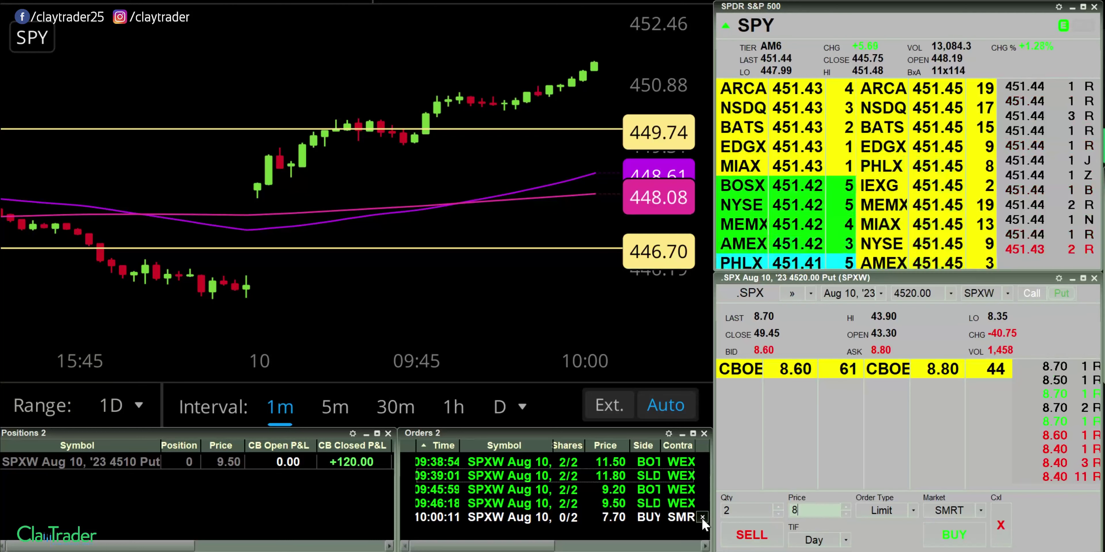
double_click(800, 509)
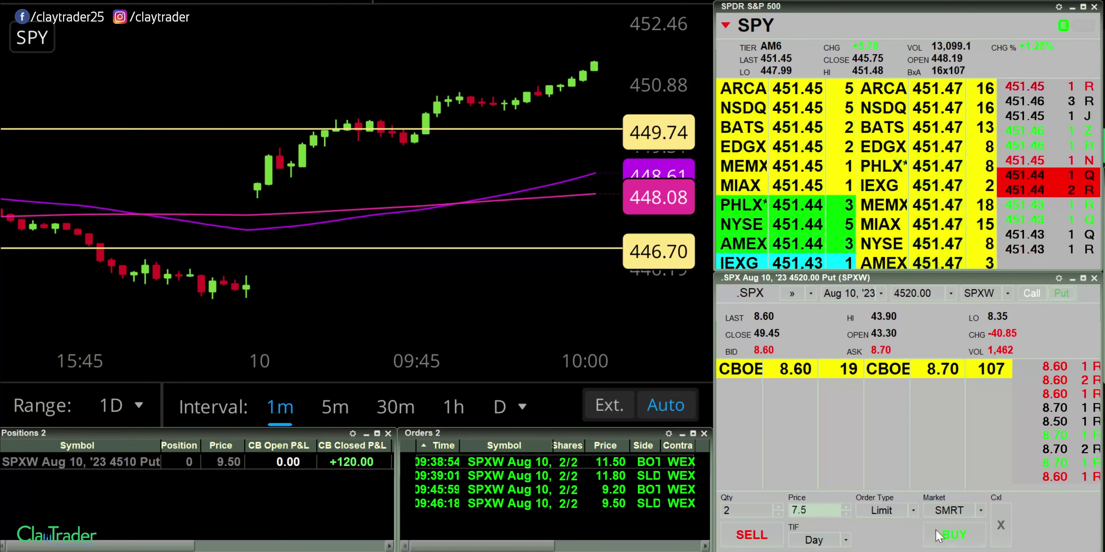
text(7.5)
click(959, 541)
double_click(800, 510)
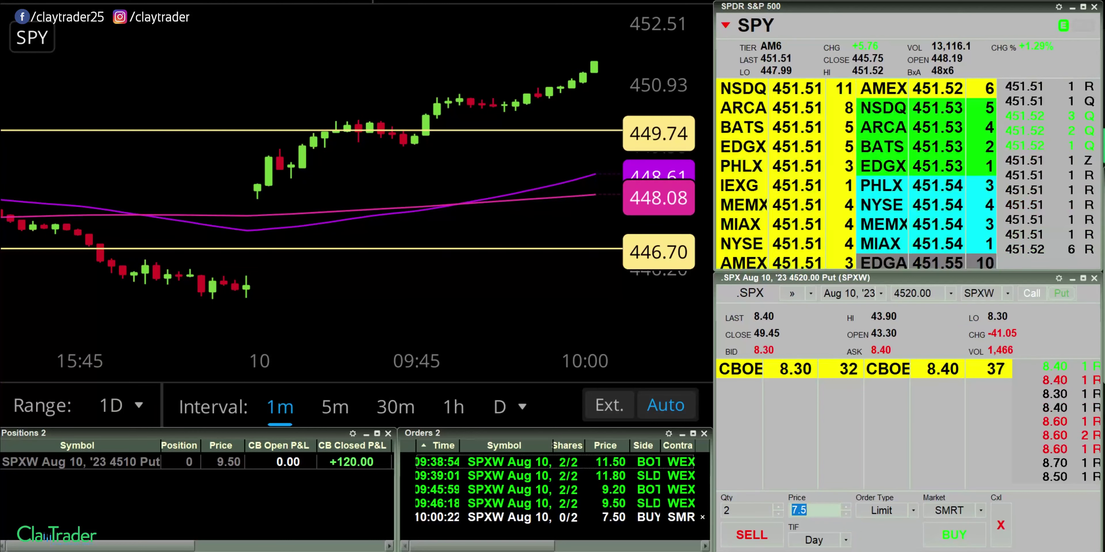
text(7.8)
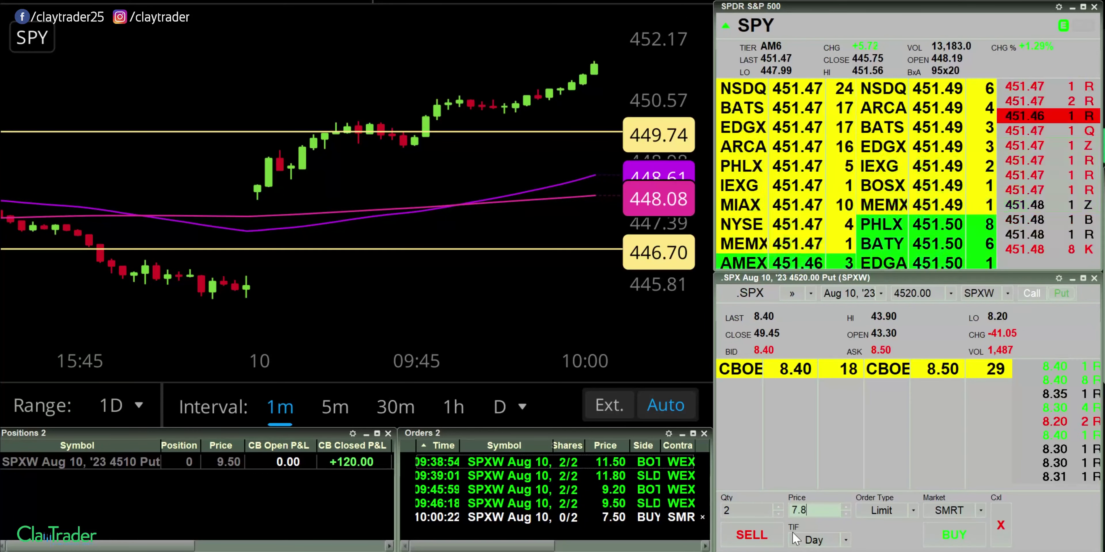
Step: Replace the open 17.20 buy order with a limit buy of 2 SPX 4500 calls at 15.5, and set the ticket's price to 16
drag(312, 60, 205, 99)
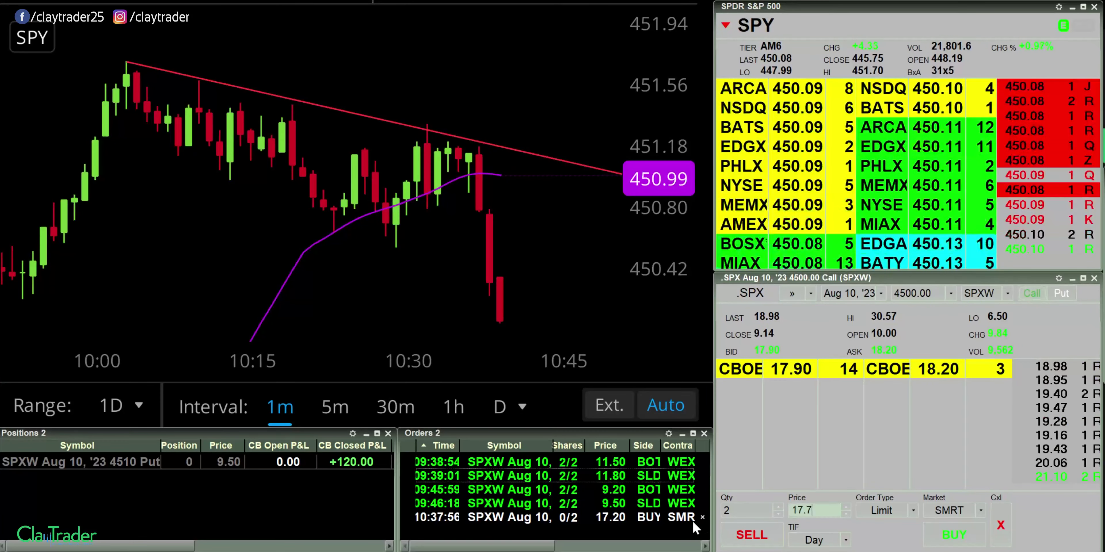
click(703, 517)
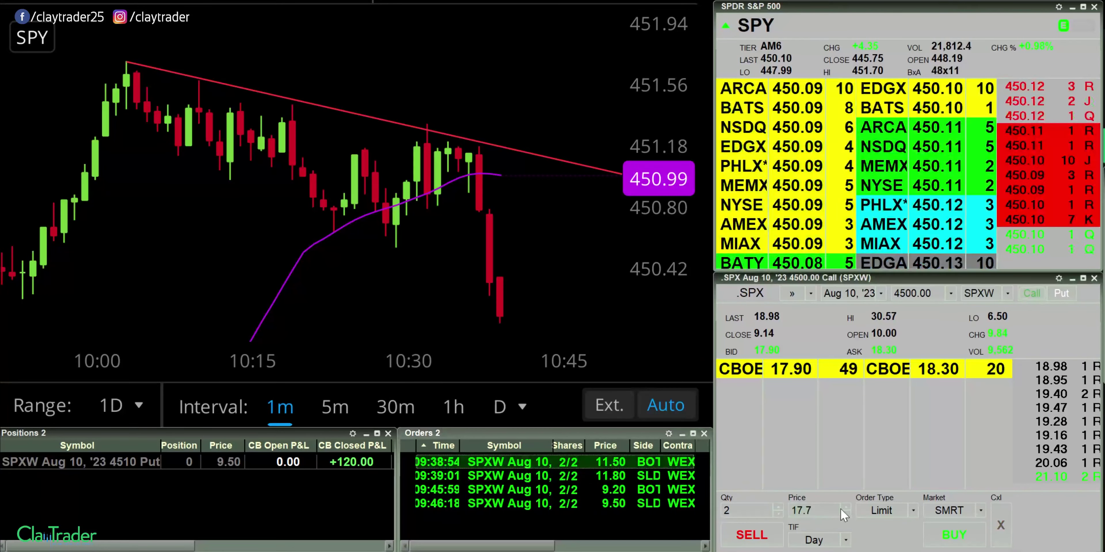
click(824, 505)
text(15.5)
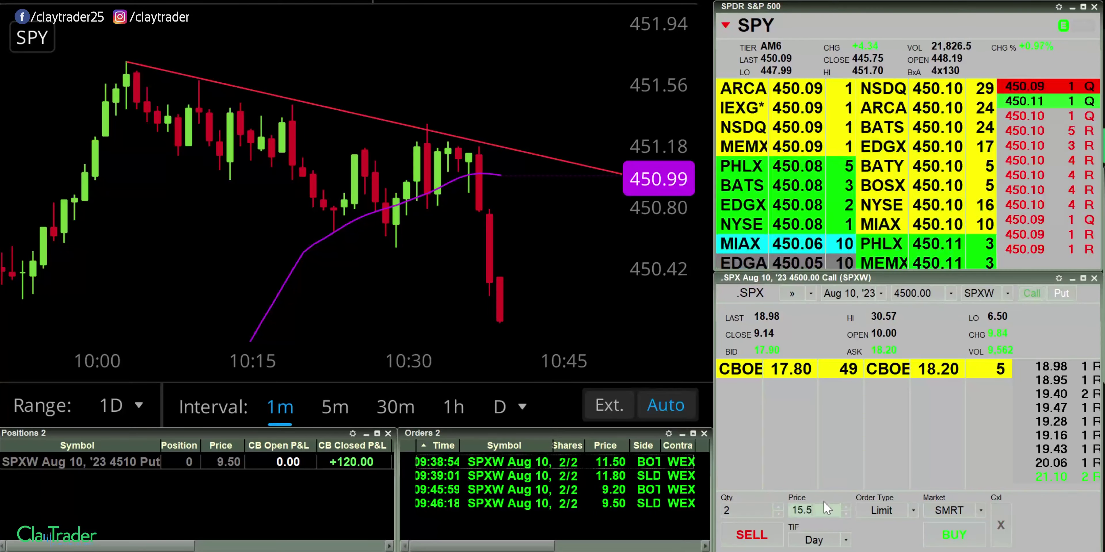
click(953, 535)
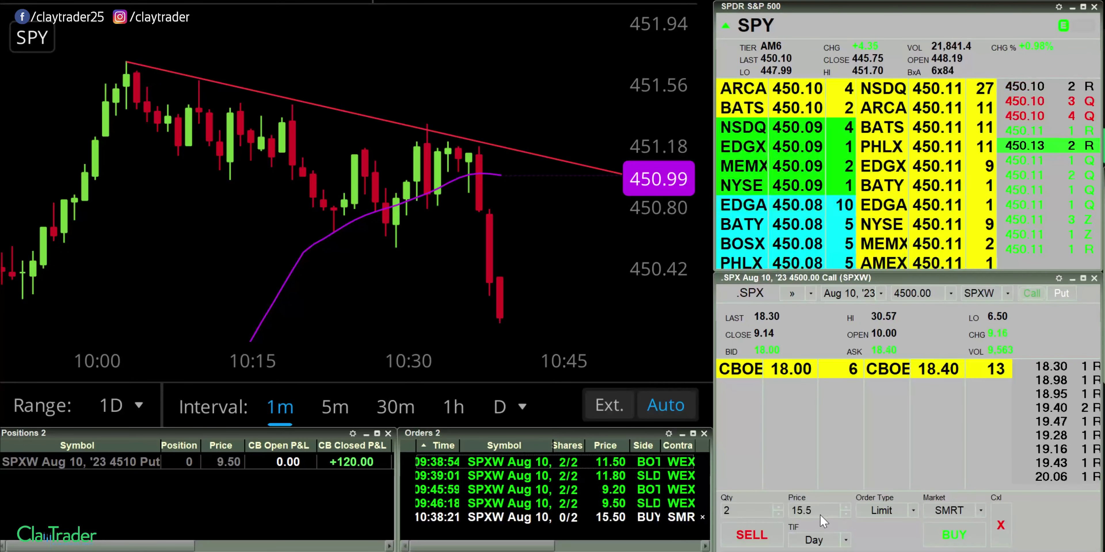
click(820, 511)
text(16)
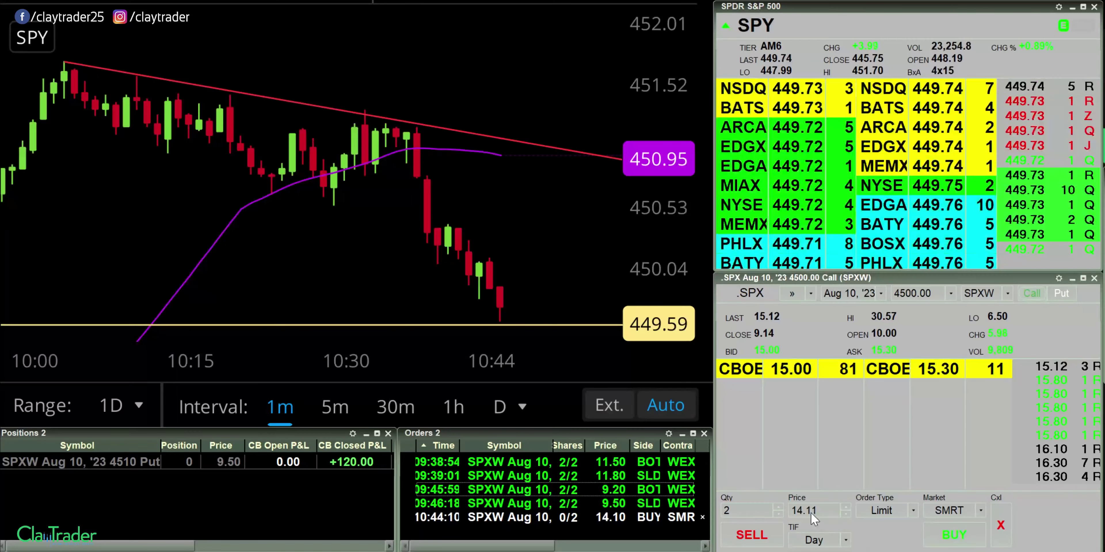
Step: Submit a limit buy order for the SPX 4500 call at 10.2, and set the order ticket's price to 10.7
text(14)
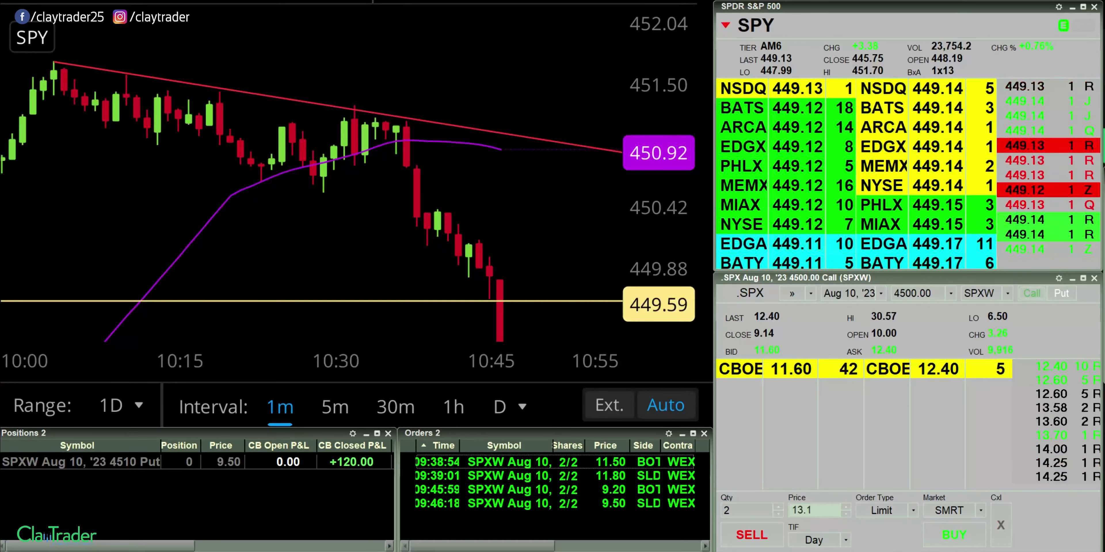
click(801, 510)
text(10.2)
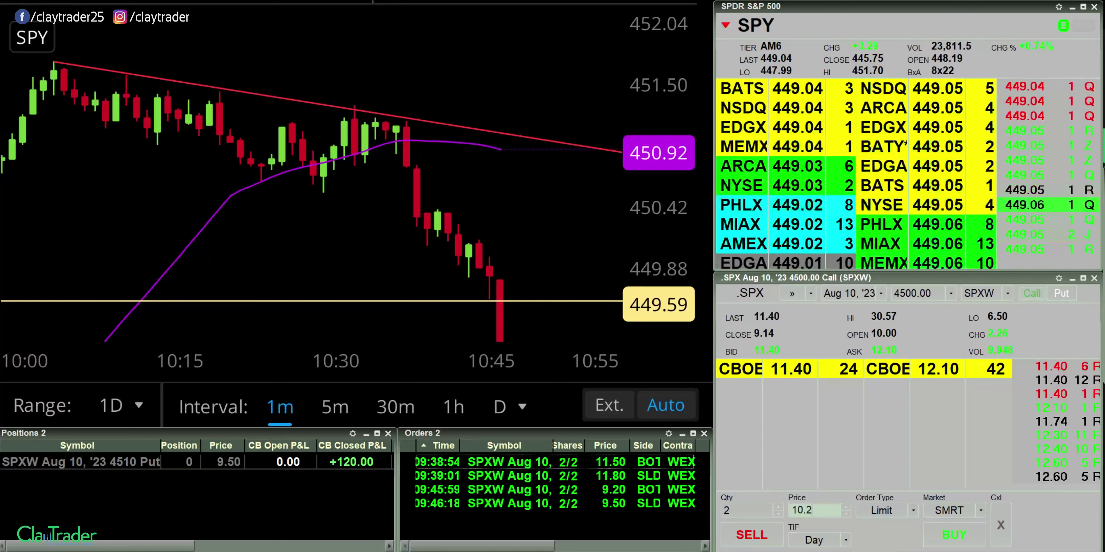
click(953, 535)
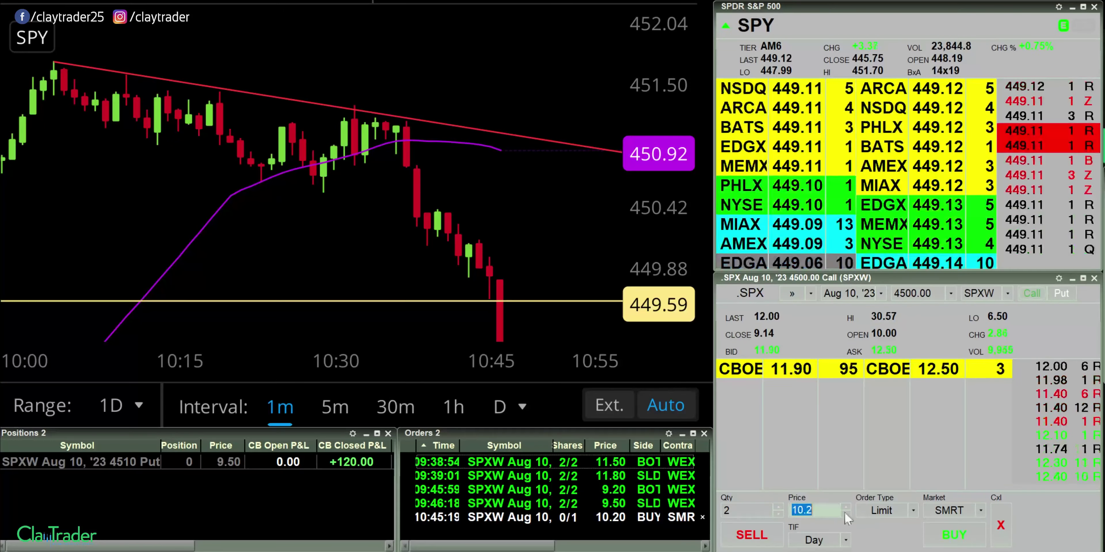
key(BackSpace)
text(7)
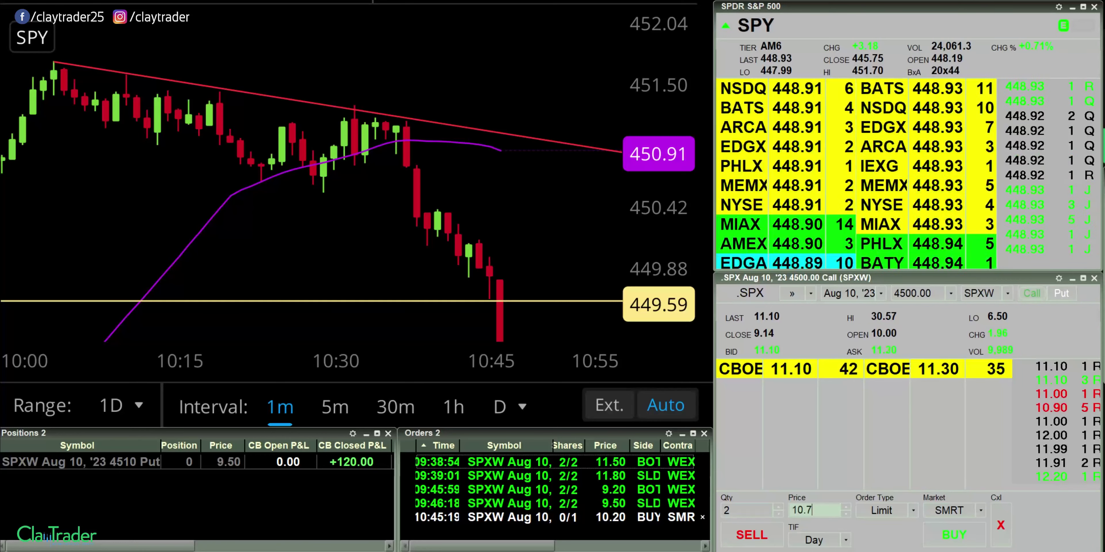
Step: Replace the open 10.20 buy order on the SPX 4500 call with a limit buy at 9.7, and set the ticket's price to 10.2
click(705, 516)
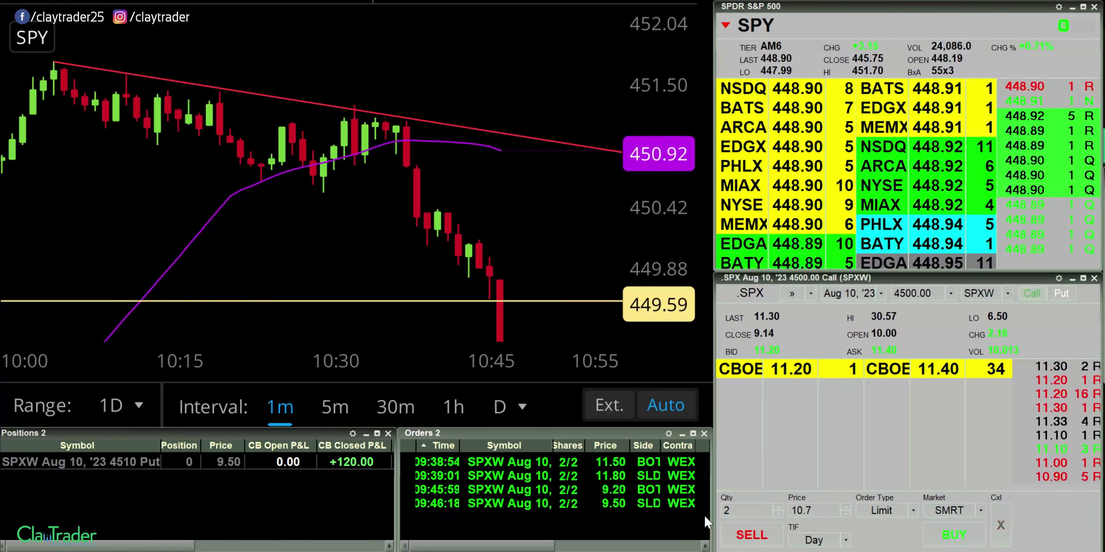
double_click(825, 511)
text(9.7)
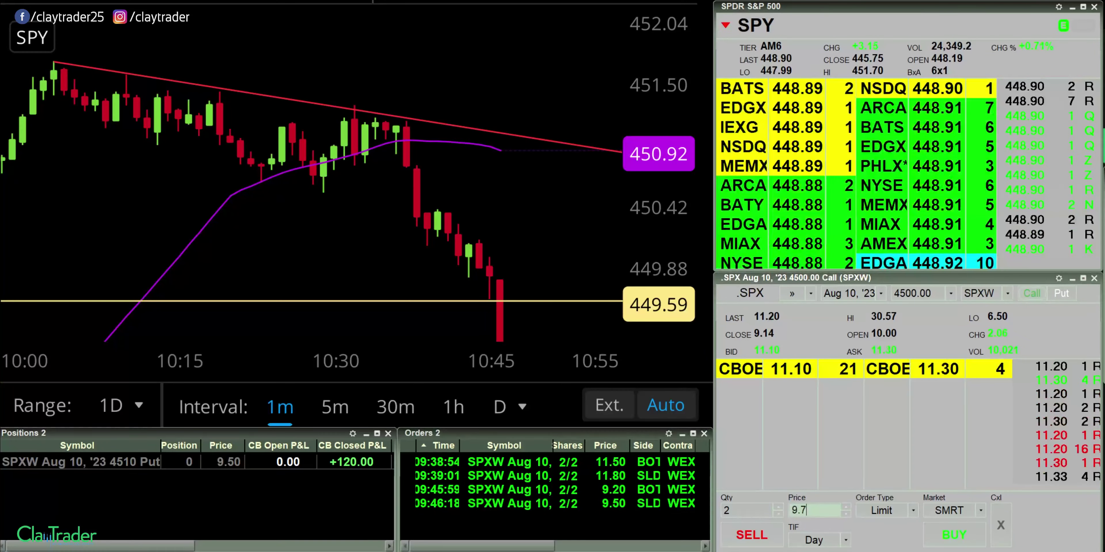
click(952, 536)
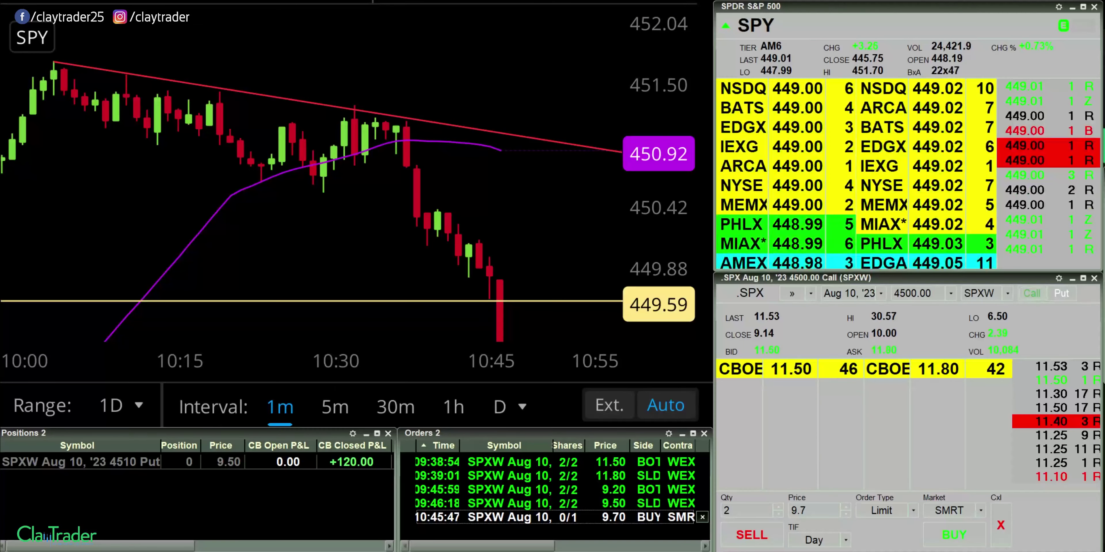
double_click(822, 510)
text(1)
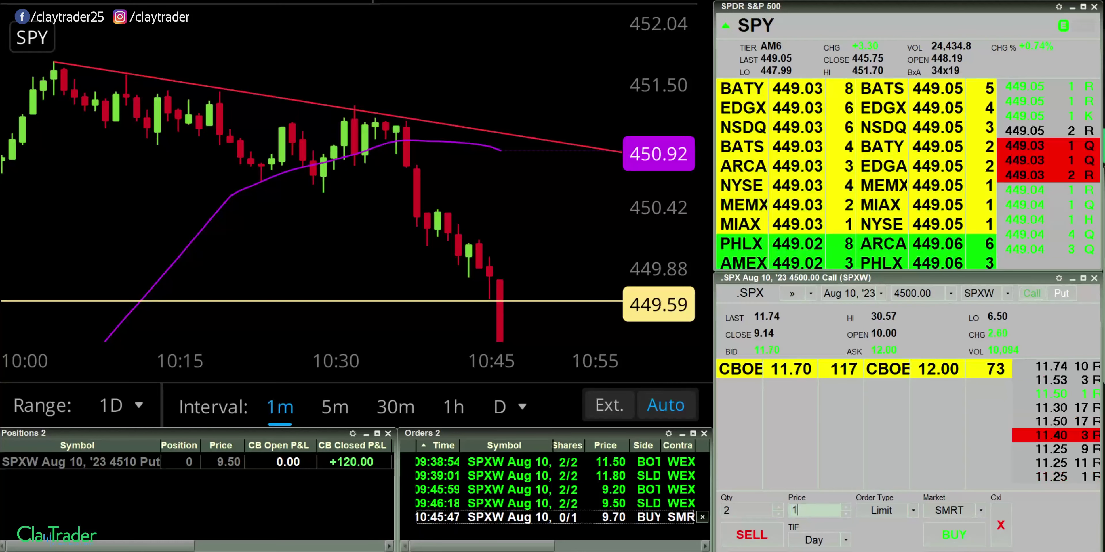
text(0.2)
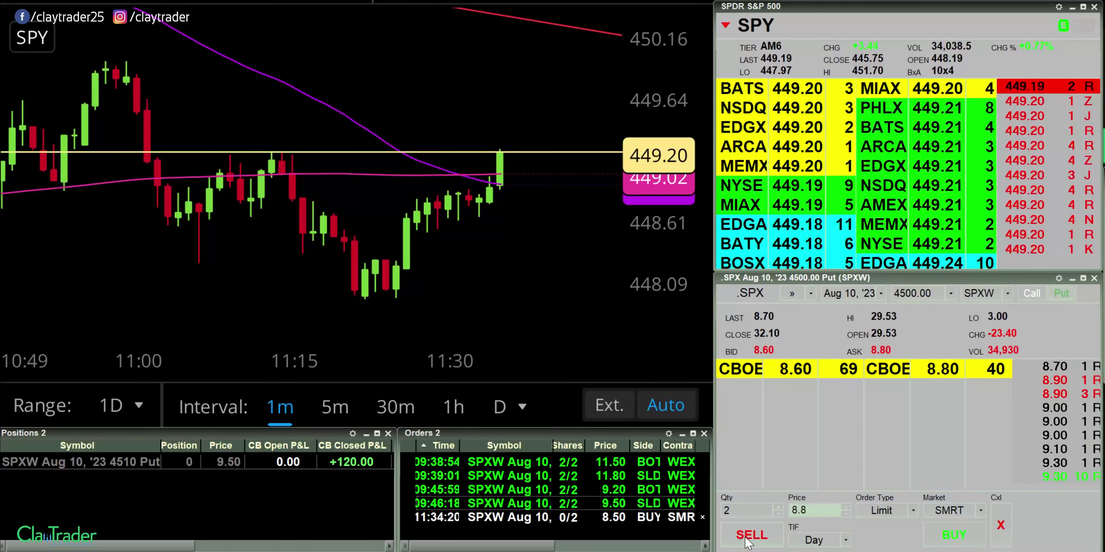
Step: Replace the open 8.50 buy order with a limit buy of 2 SPX 4500 puts at 7.5, and set the ticket's price to 7.8
click(701, 518)
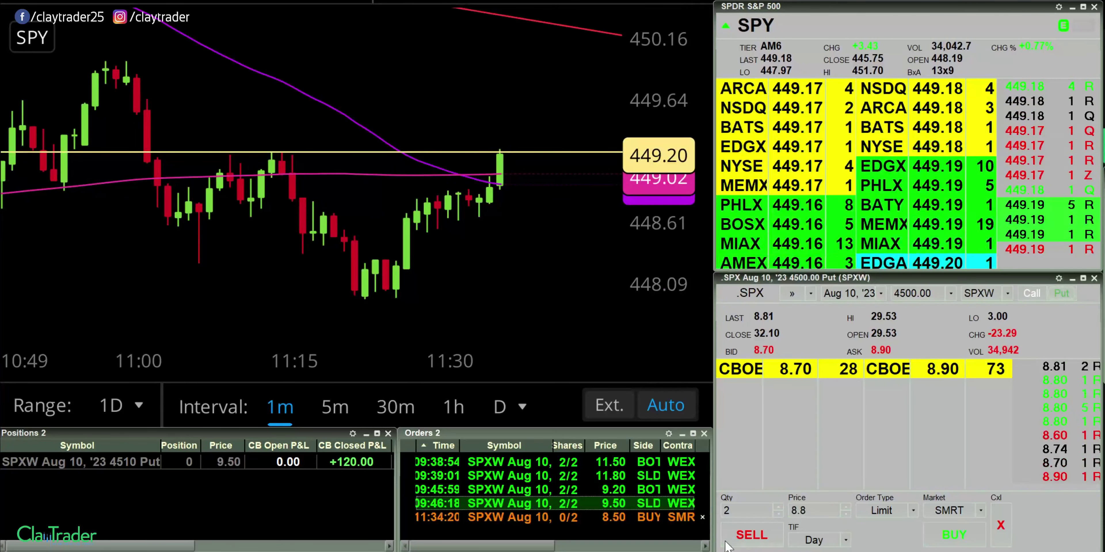
text(7.5)
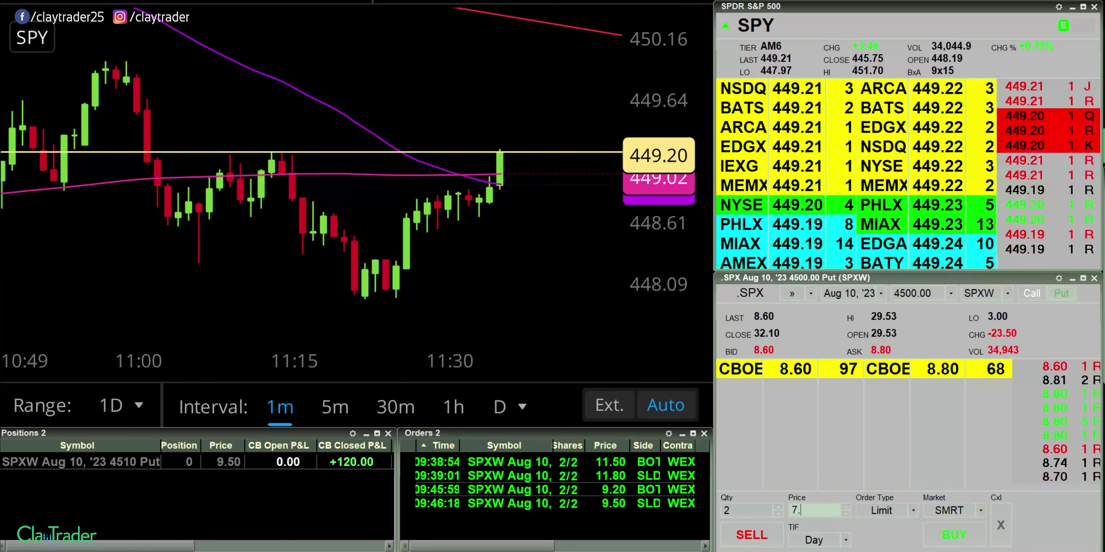
click(954, 534)
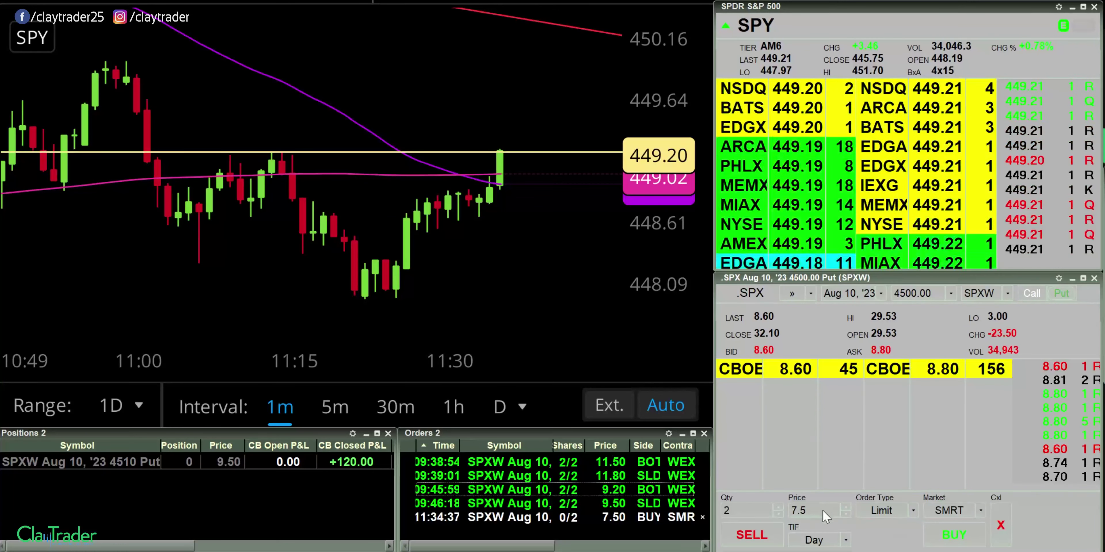
text(7.8)
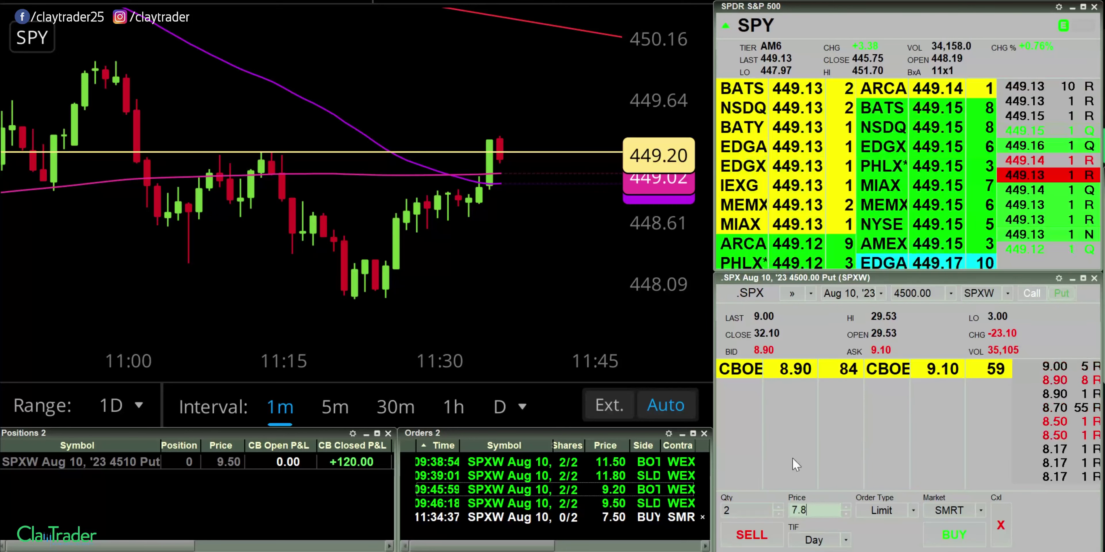
Step: Cancel the open 7.50 put buy order, and submit a limit sell order for 2 SPX 4490 calls at 10
click(703, 518)
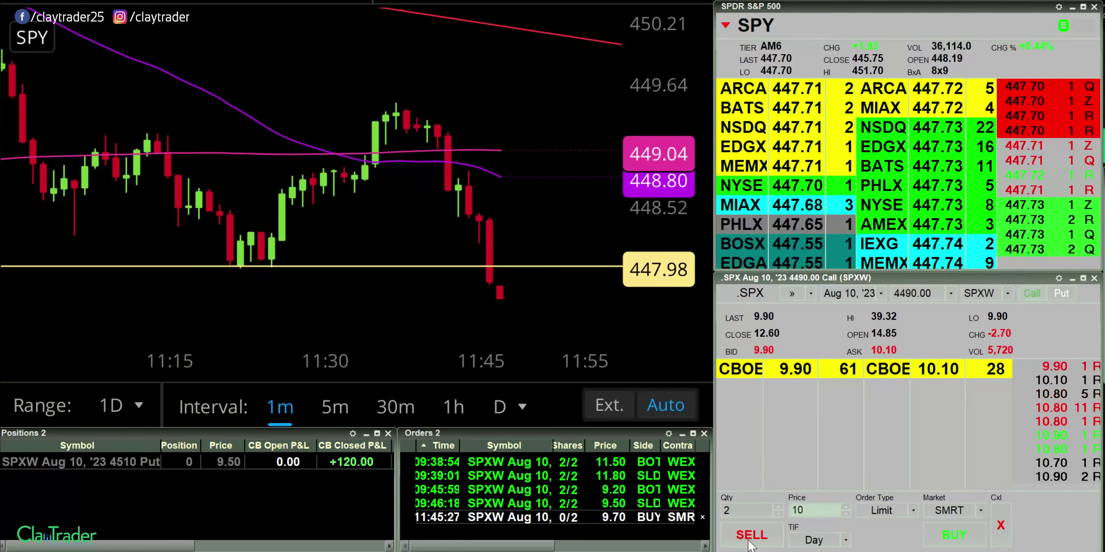
click(749, 543)
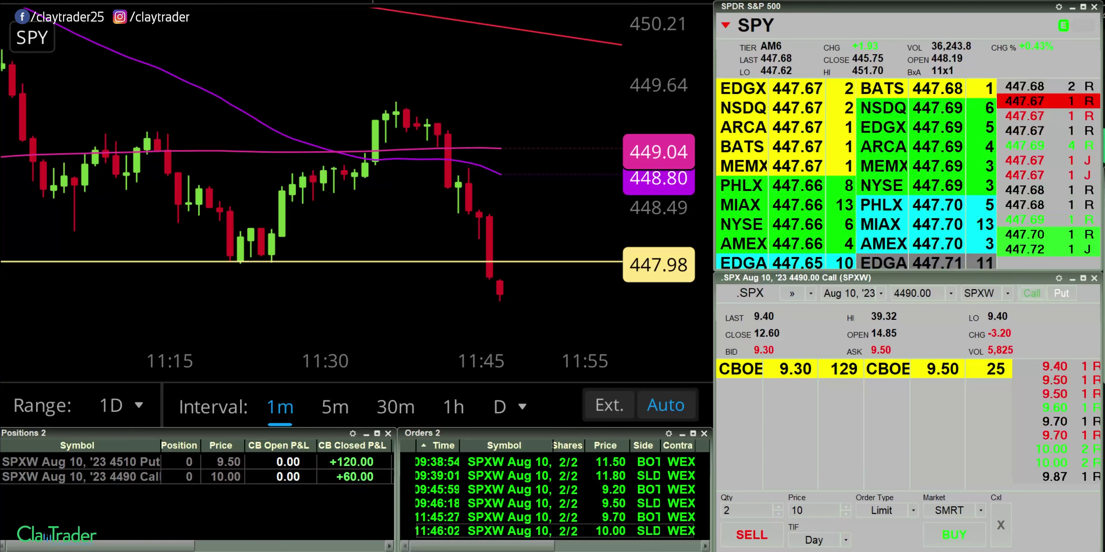
Step: Submit a limit buy order for 2 SPX 4490 calls at 7.5, and set the ticket's price to 7.8
click(797, 510)
text(7)
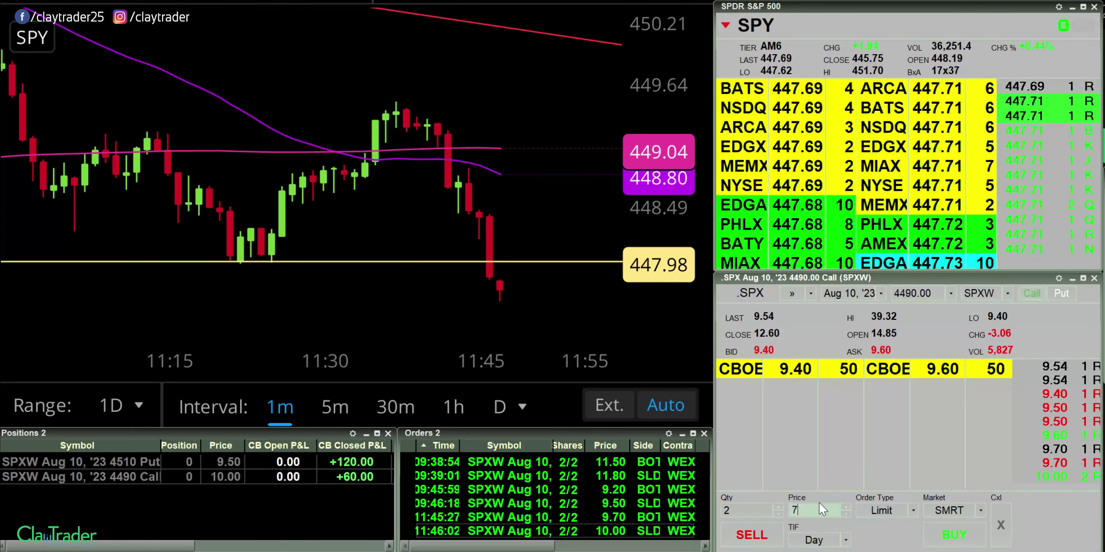
text(.5)
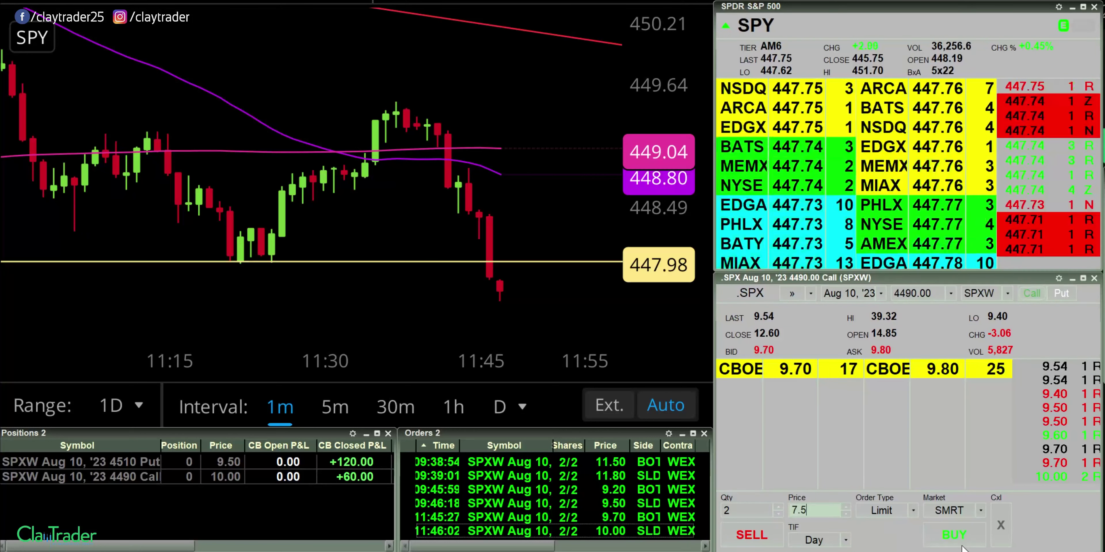
click(960, 543)
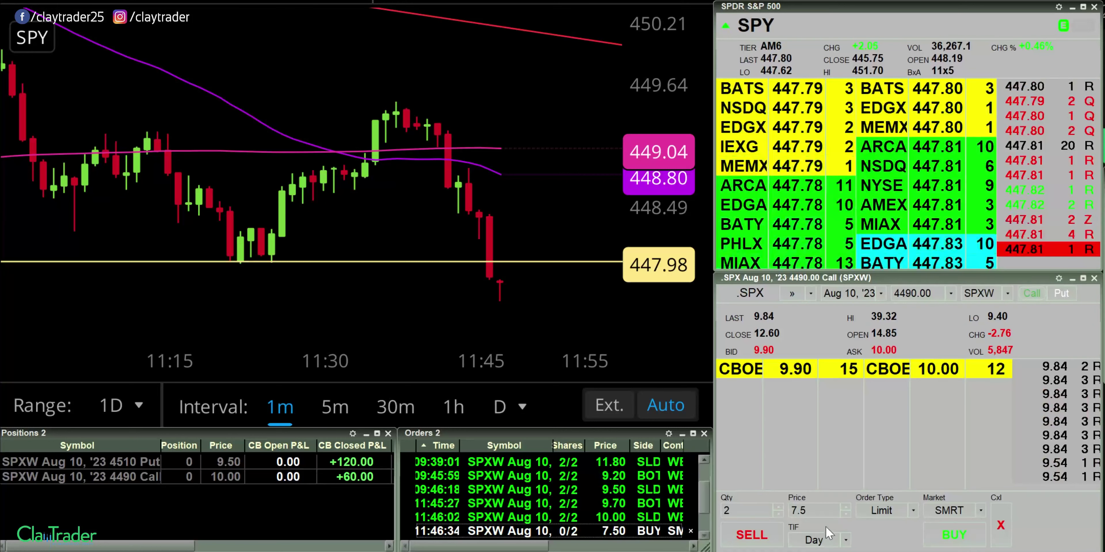
click(799, 510)
text(7)
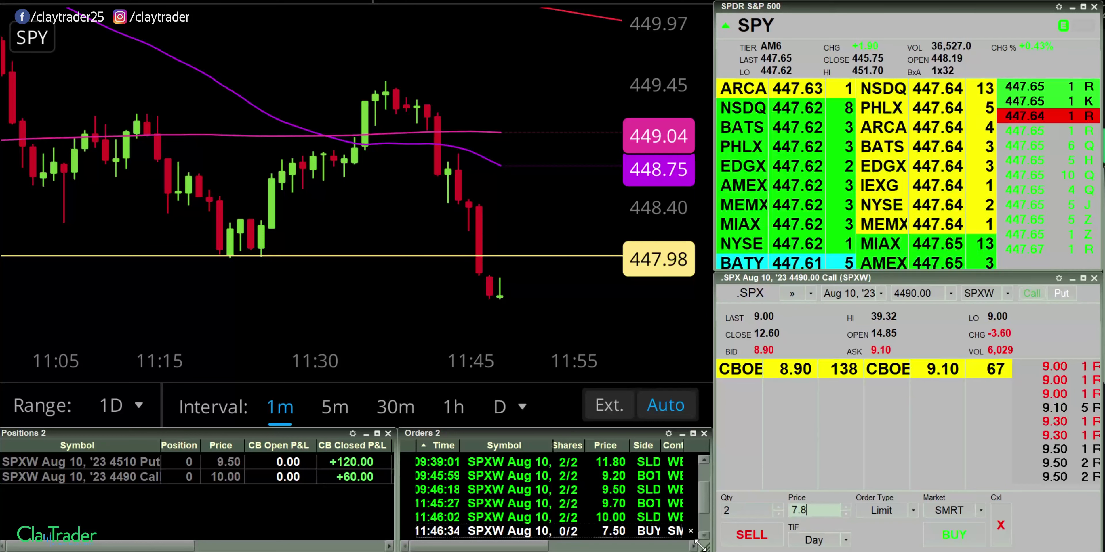
Step: Replace the open 7.50 buy order on the SPX 4490 call with a limit buy at 7.2, and set the ticket's price to 7.5
click(691, 531)
click(793, 510)
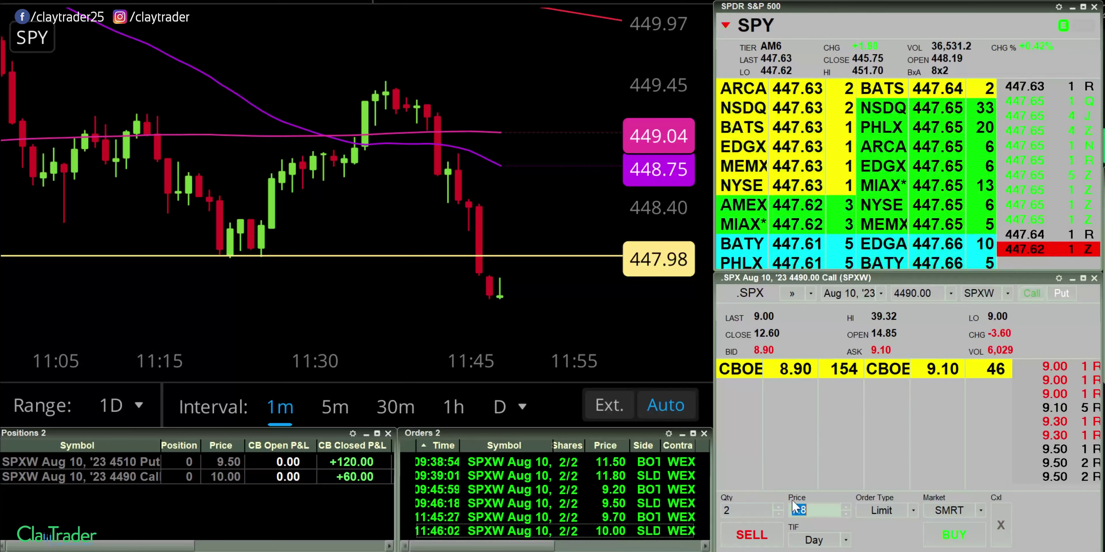
text(7.2)
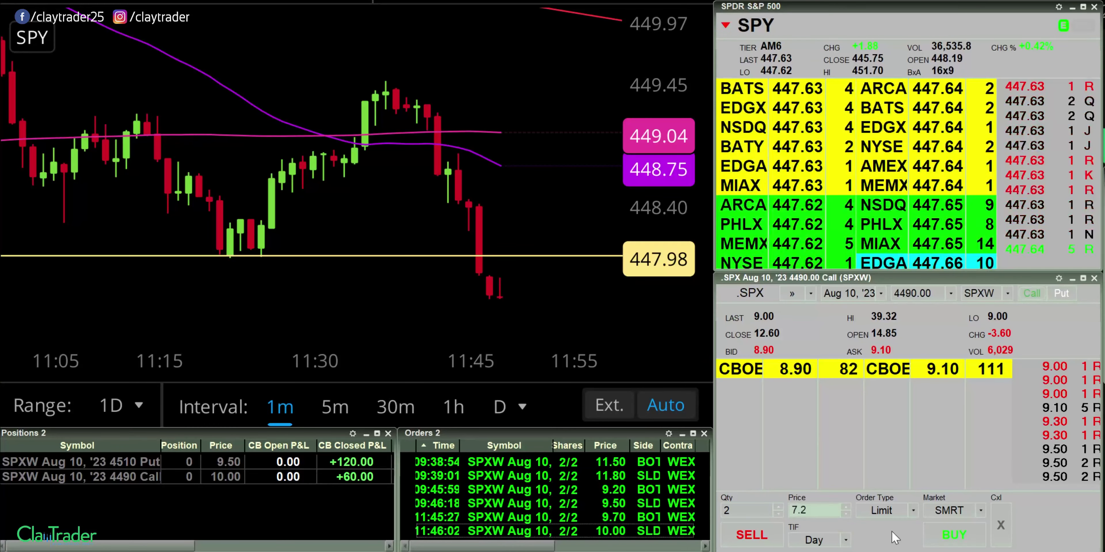
click(950, 542)
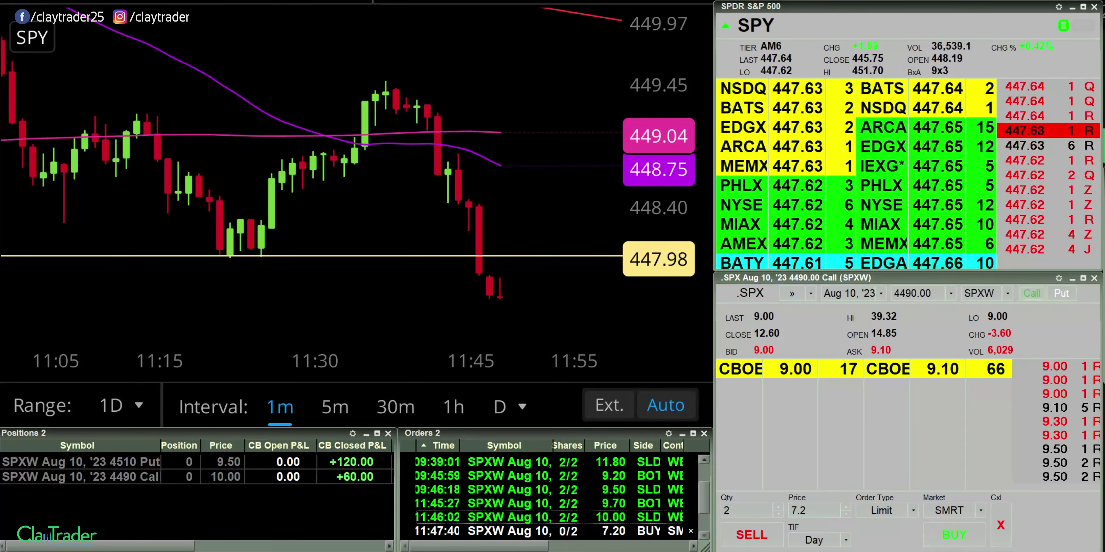
click(806, 510)
text(7.5)
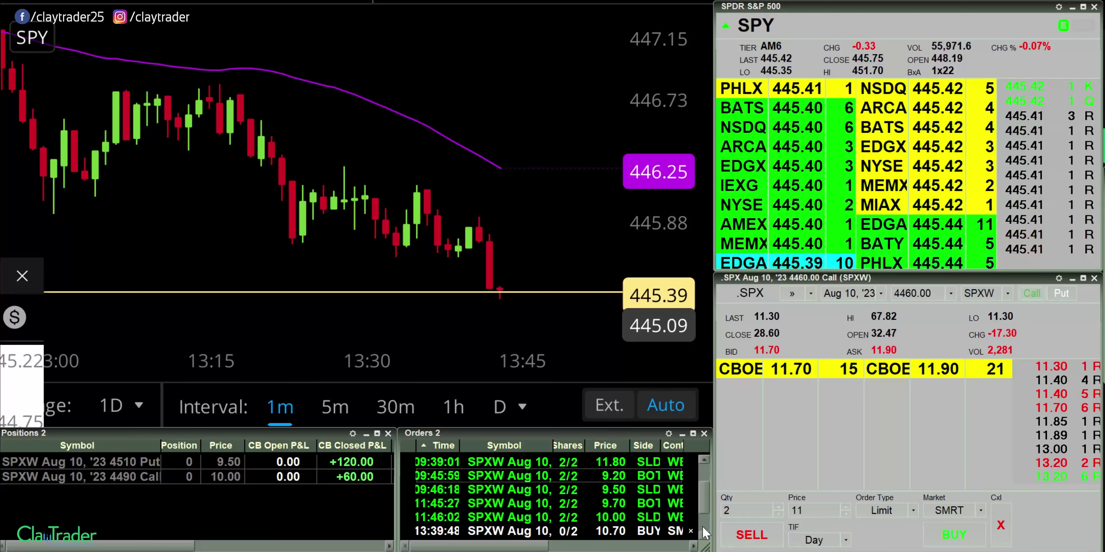
Step: Replace the open 10.70 buy order with a limit buy of 2 SPX 4460 calls at 10.1, and set the ticket's price to 10.5
click(690, 531)
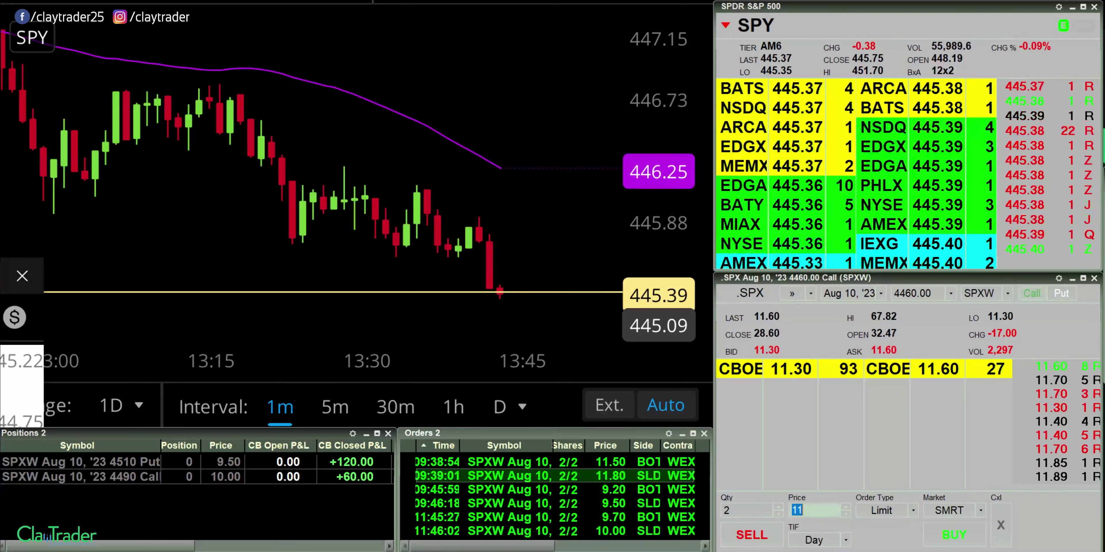
double_click(808, 508)
text(10.1)
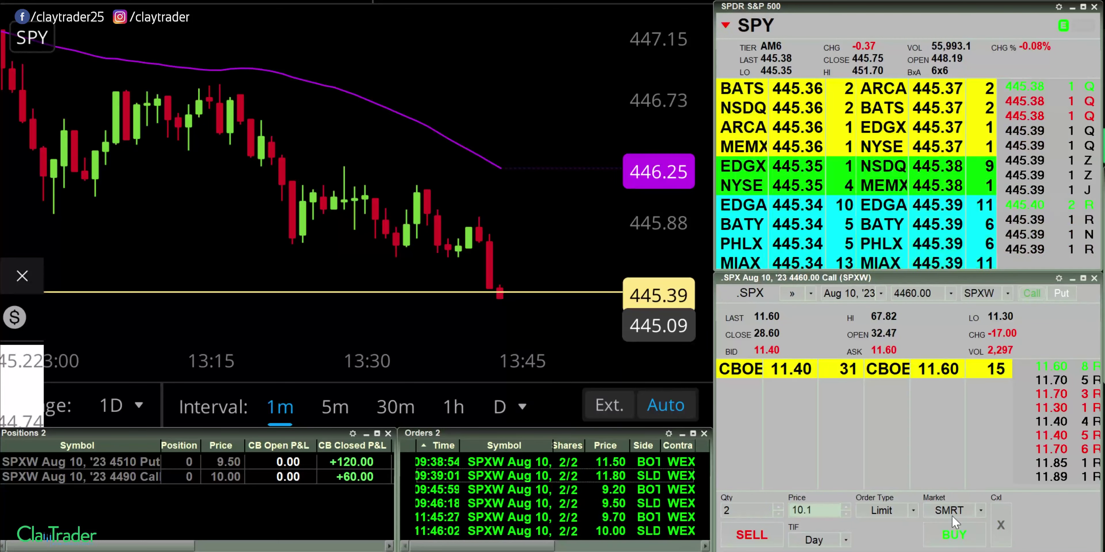
click(953, 531)
double_click(808, 509)
text(10.5)
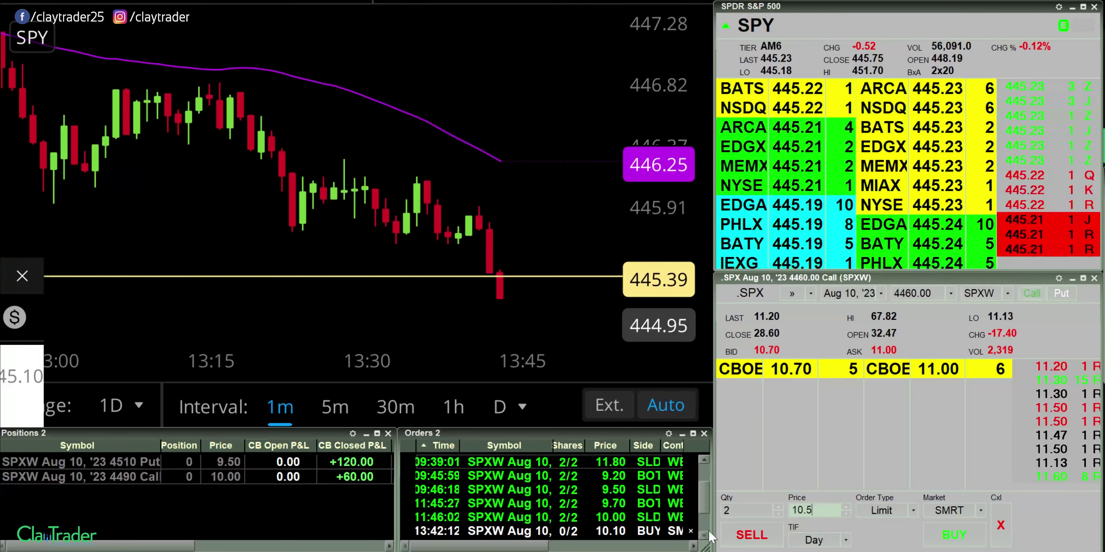
Step: Replace the open 10.10 buy order on the SPX 4460 call with a limit buy at 9.2, and set the ticket's price to 9.5
key(Return)
double_click(817, 512)
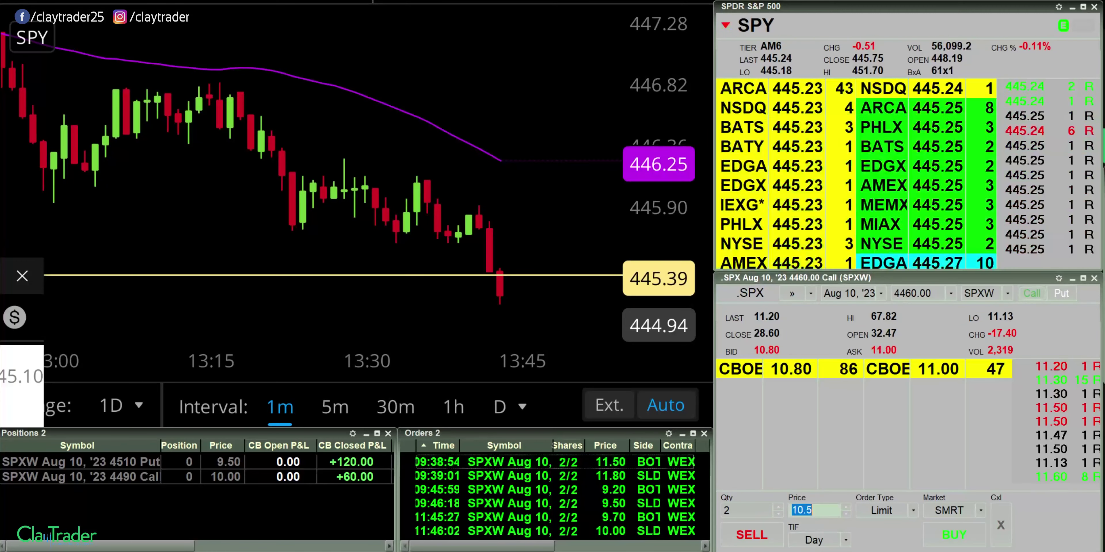
text(9.2)
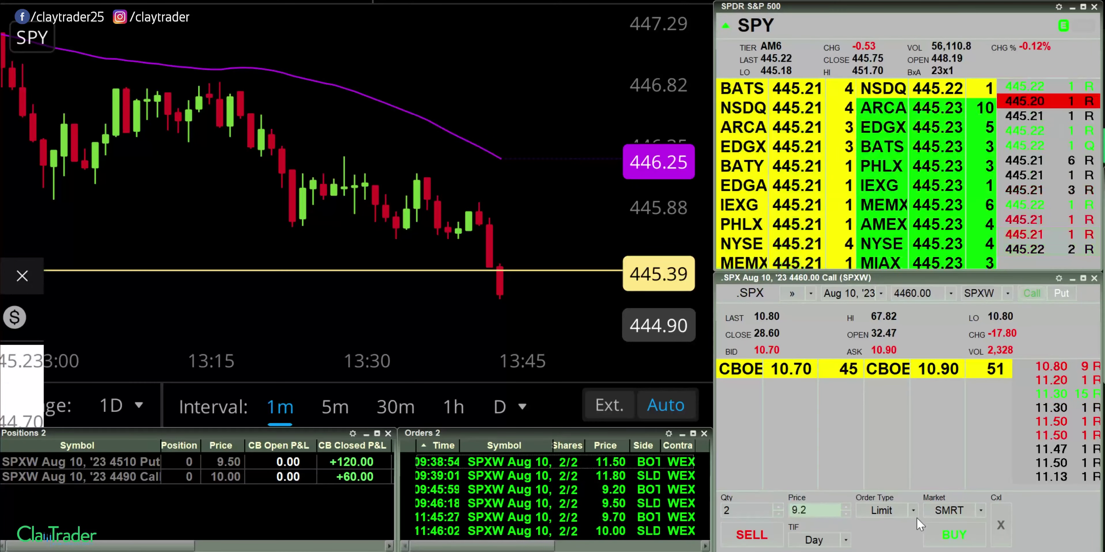
click(949, 537)
double_click(819, 512)
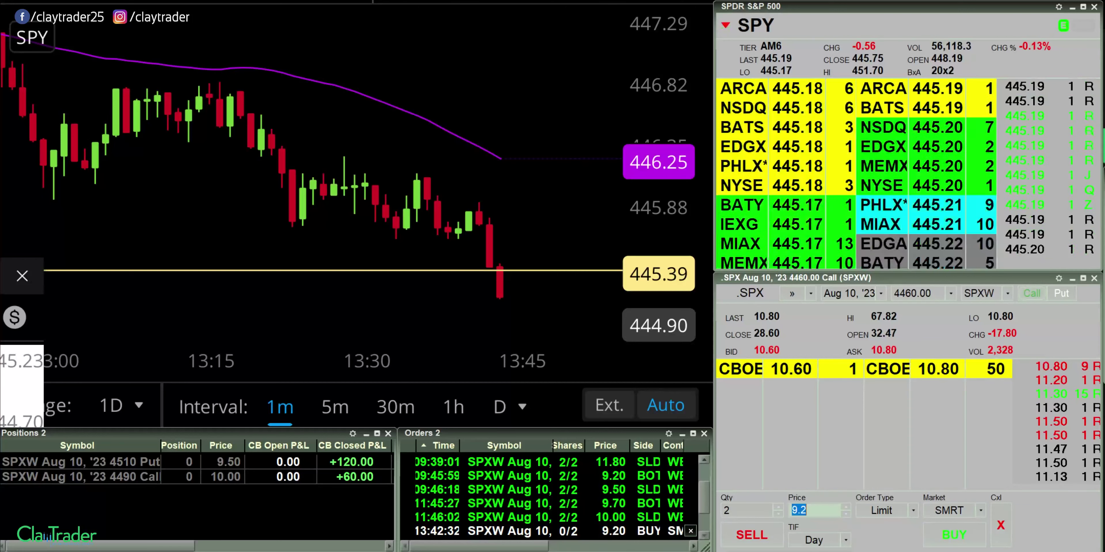
text(9.5)
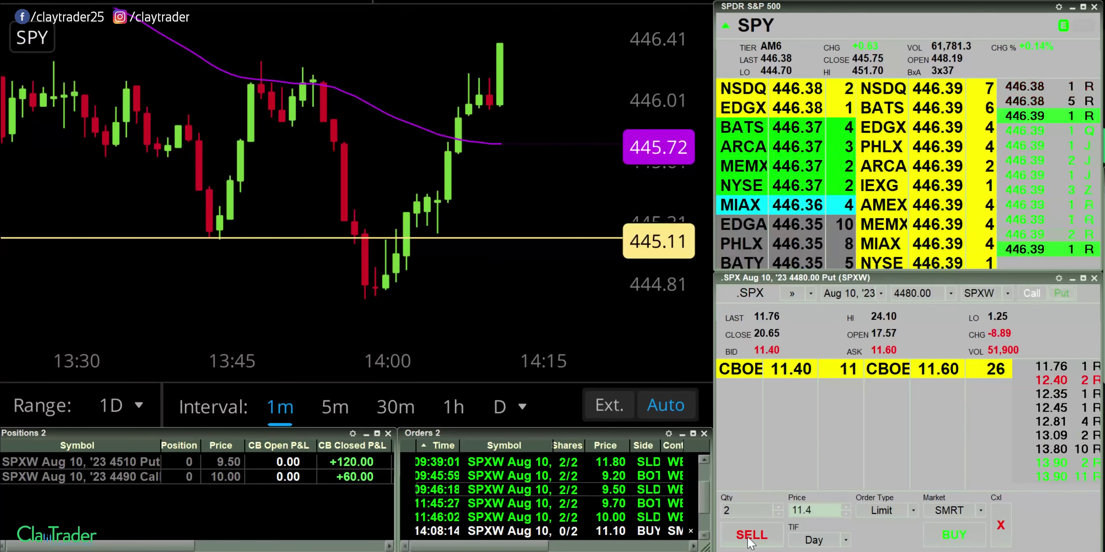
Step: Sell the 2 SPX 4480 puts at 11.4, and place a new limit buy at 9.2 with the ticket's price set to 9.5
click(751, 536)
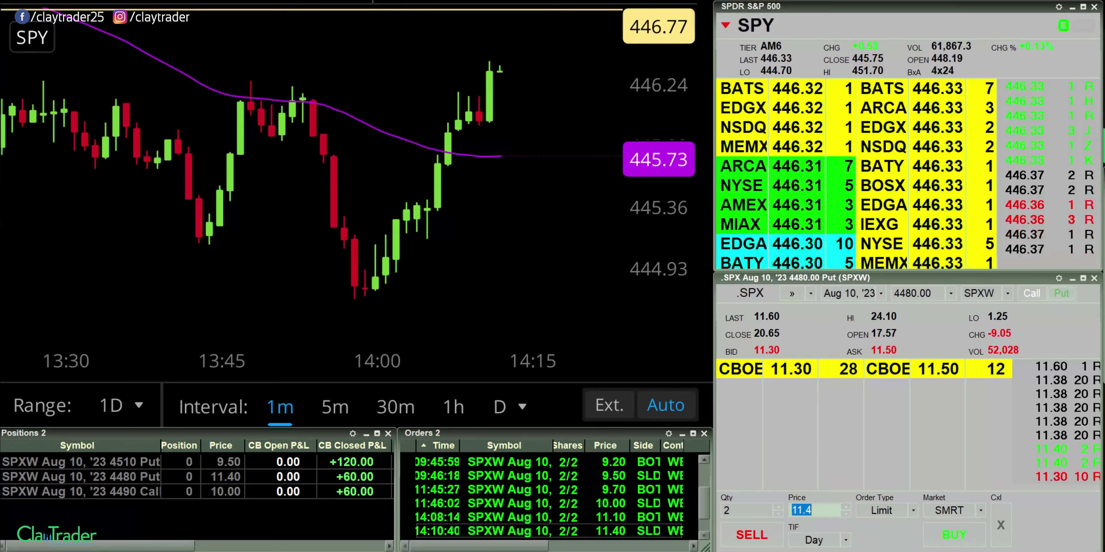
text(9.2)
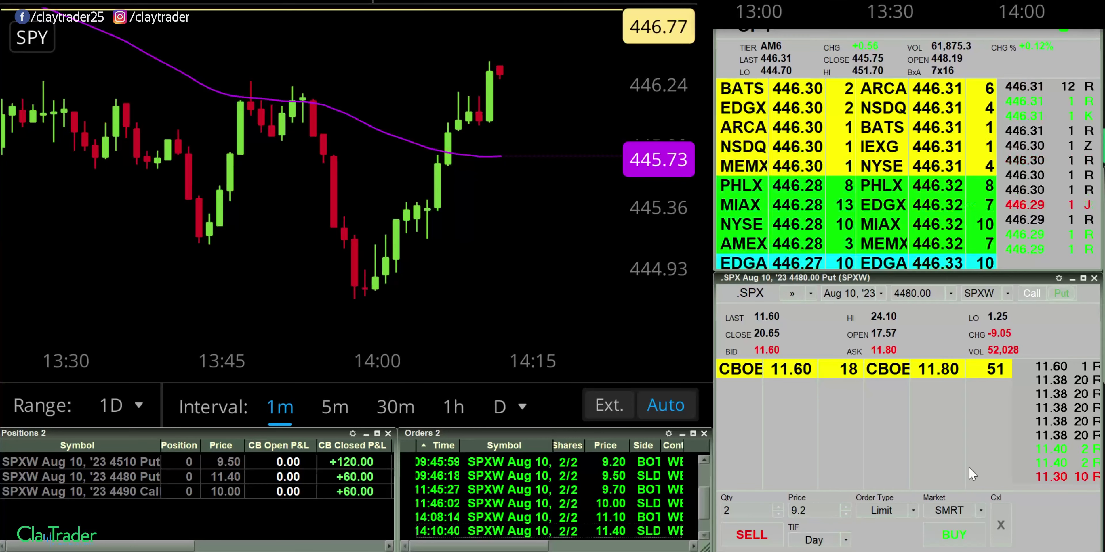
click(962, 543)
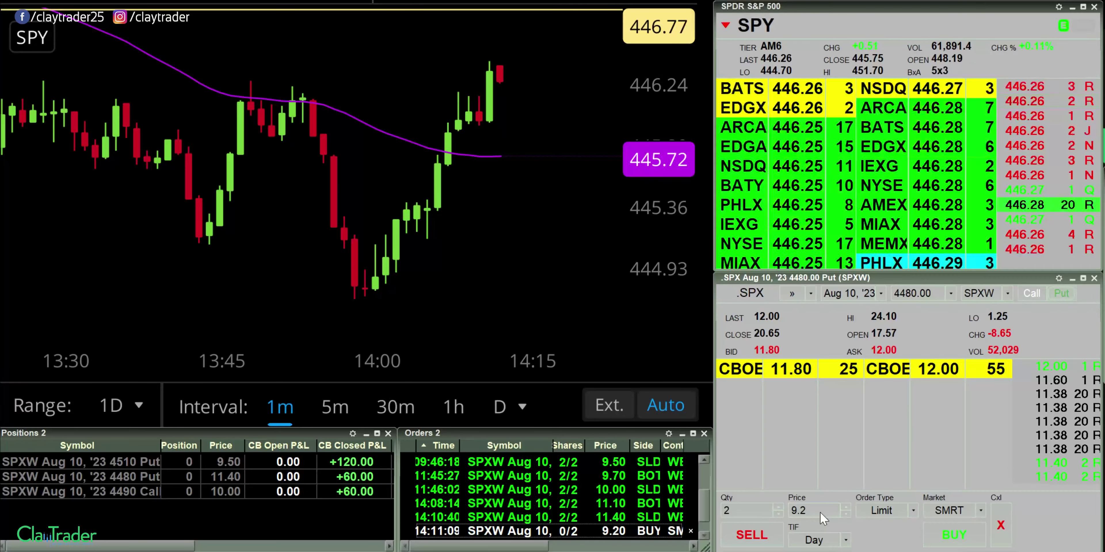
text(9.5)
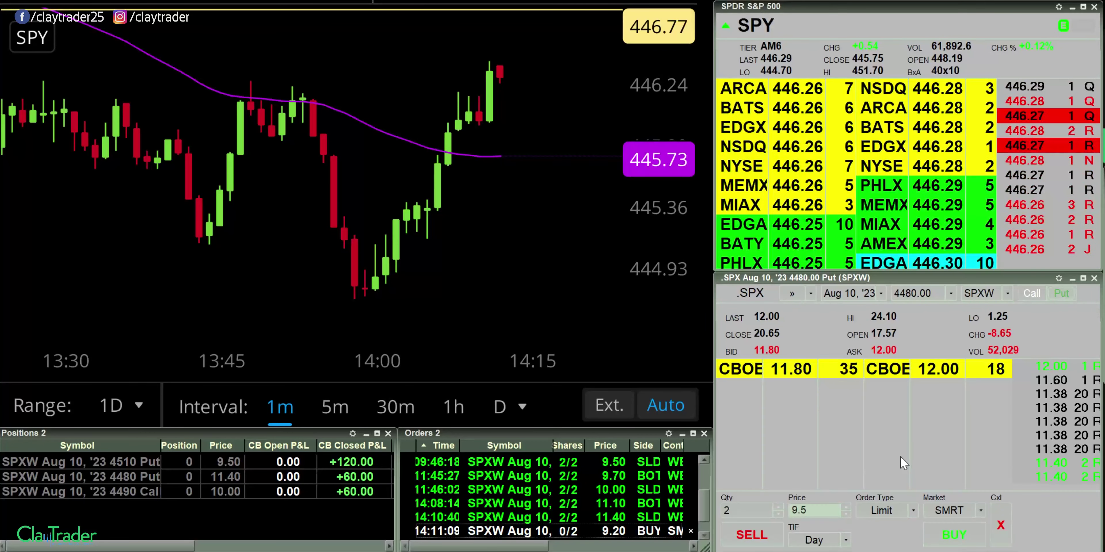